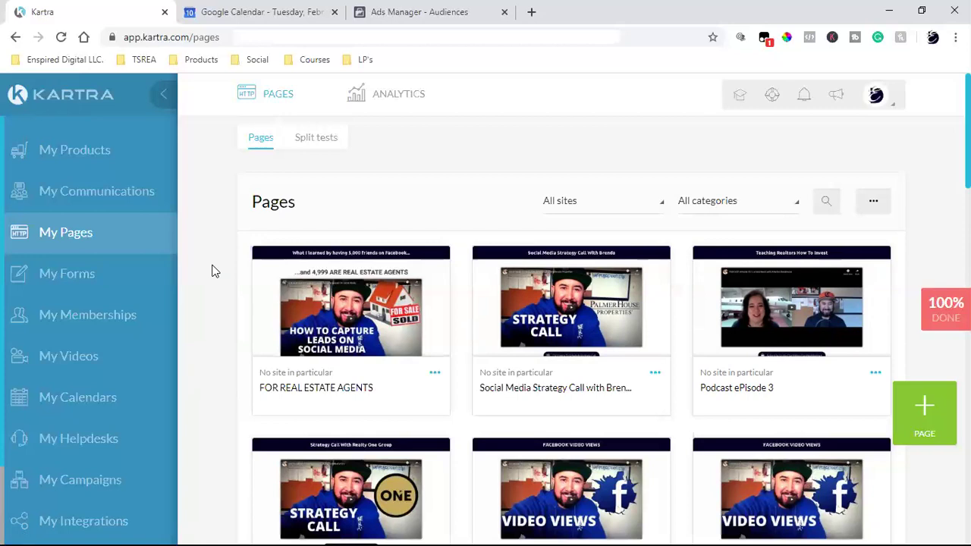
Step: Copy the published link of the FOR REAL ESTATE AGENTS page and open that link in a new browser tab
{"action": "left_click", "coordinate": [433, 376]}
{"action": "left_click", "coordinate": [480, 338]}
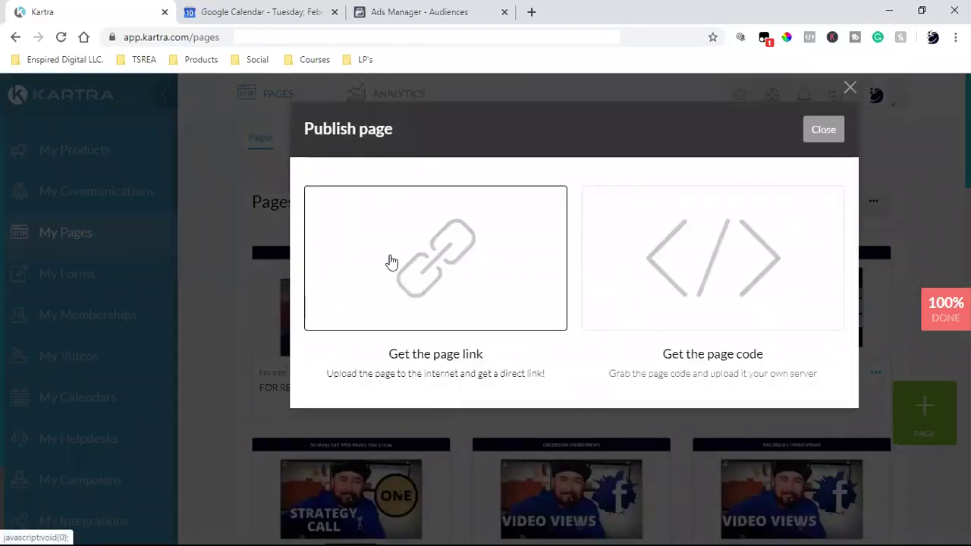
{"action": "left_click", "coordinate": [391, 262]}
{"action": "left_click", "coordinate": [416, 458]}
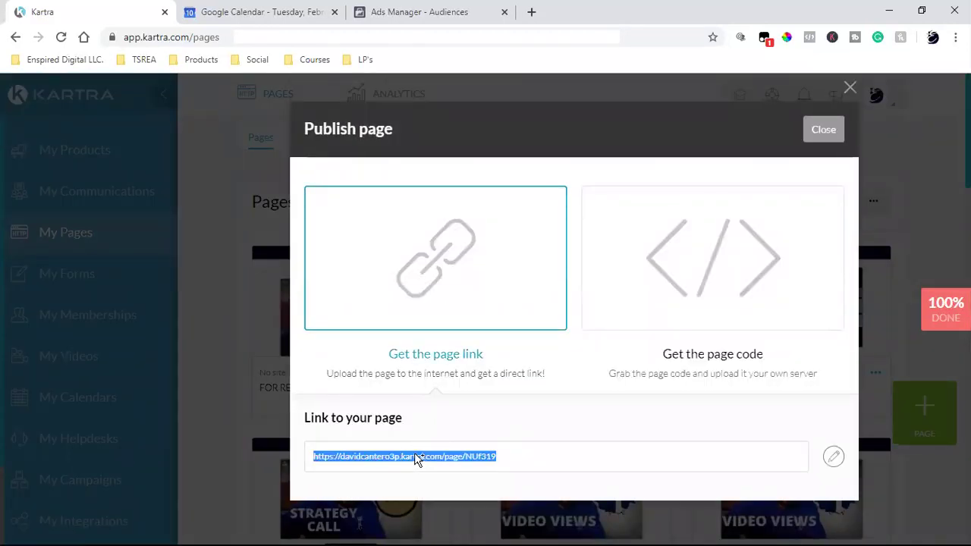
{"action": "right_click", "coordinate": [416, 458]}
{"action": "left_click", "coordinate": [447, 365]}
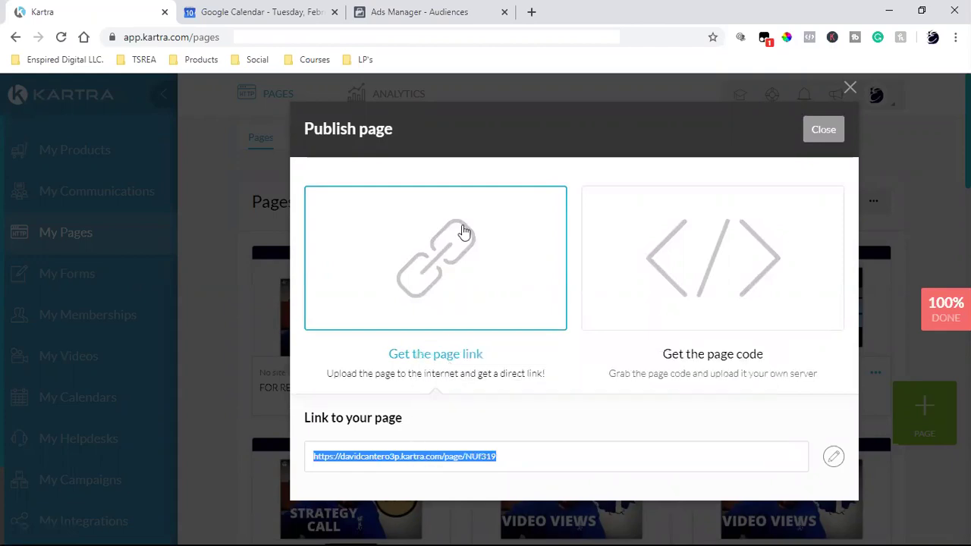
{"action": "left_click", "coordinate": [531, 11]}
{"action": "key", "text": "ctrl+v"}
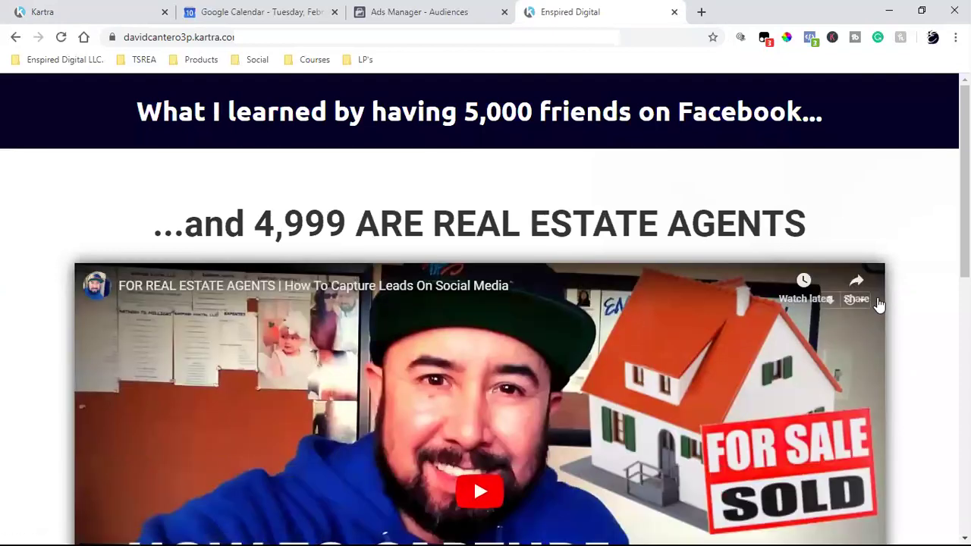
Step: Look through the published landing page and check its tracking events with Facebook Pixel Helper
{"action": "scroll", "coordinate": [878, 304], "scroll_direction": "down", "scroll_amount": 2}
{"action": "scroll", "coordinate": [878, 304], "scroll_direction": "down", "scroll_amount": 2}
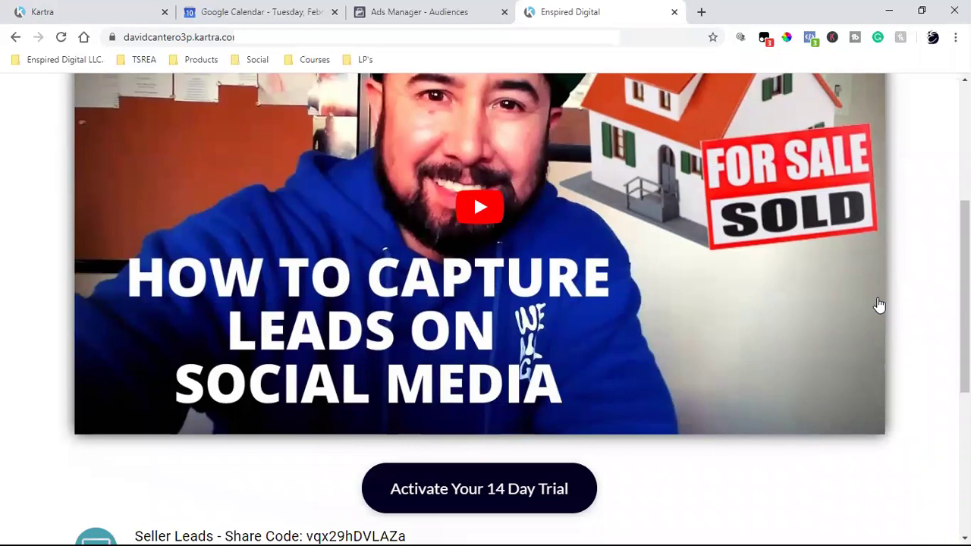
{"action": "scroll", "coordinate": [879, 304], "scroll_direction": "down", "scroll_amount": 5}
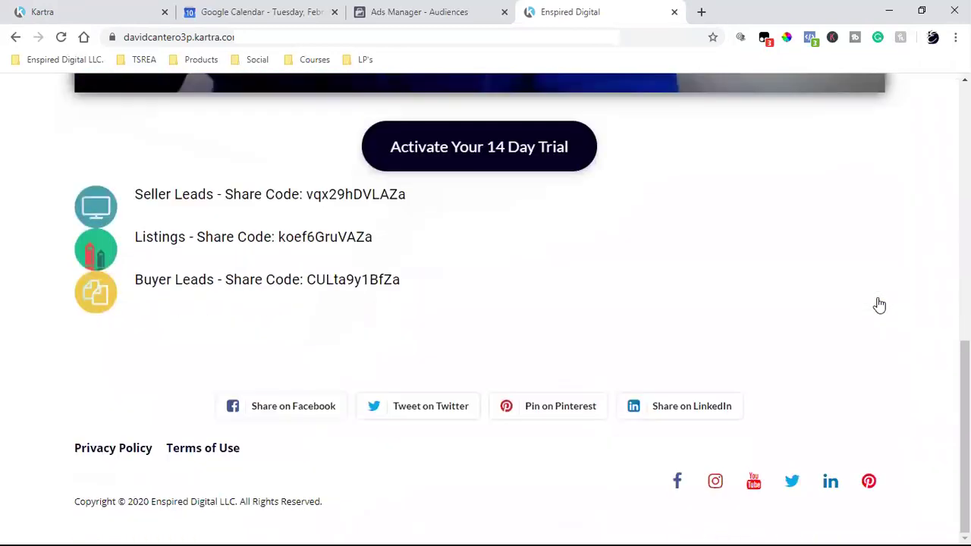
{"action": "scroll", "coordinate": [879, 304], "scroll_direction": "up", "scroll_amount": 9}
{"action": "scroll", "coordinate": [878, 305], "scroll_direction": "down", "scroll_amount": 4}
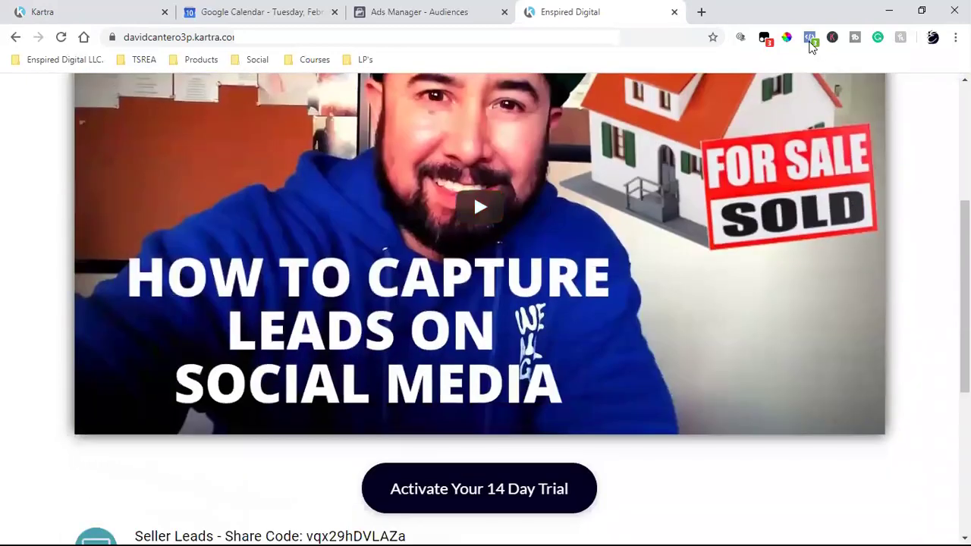
{"action": "left_click", "coordinate": [809, 40]}
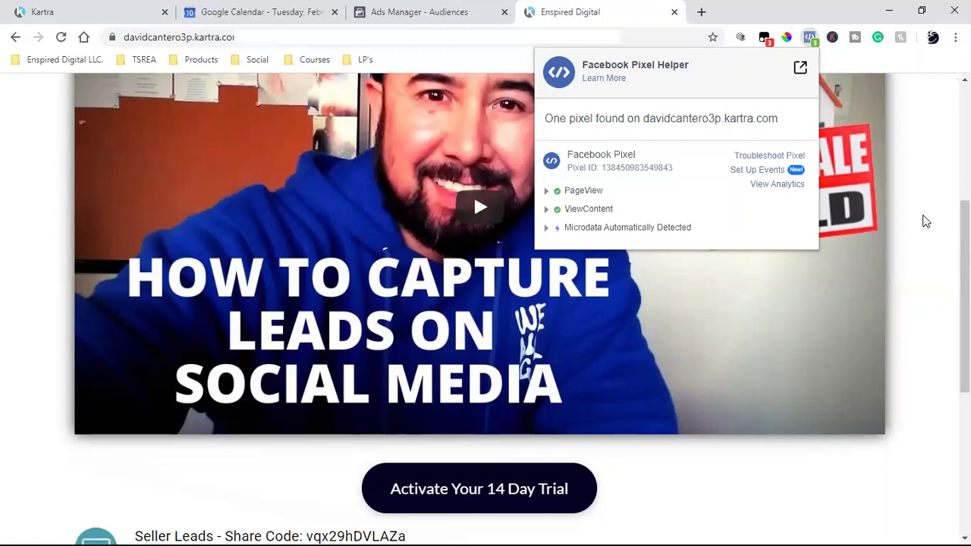
{"action": "left_click", "coordinate": [924, 220]}
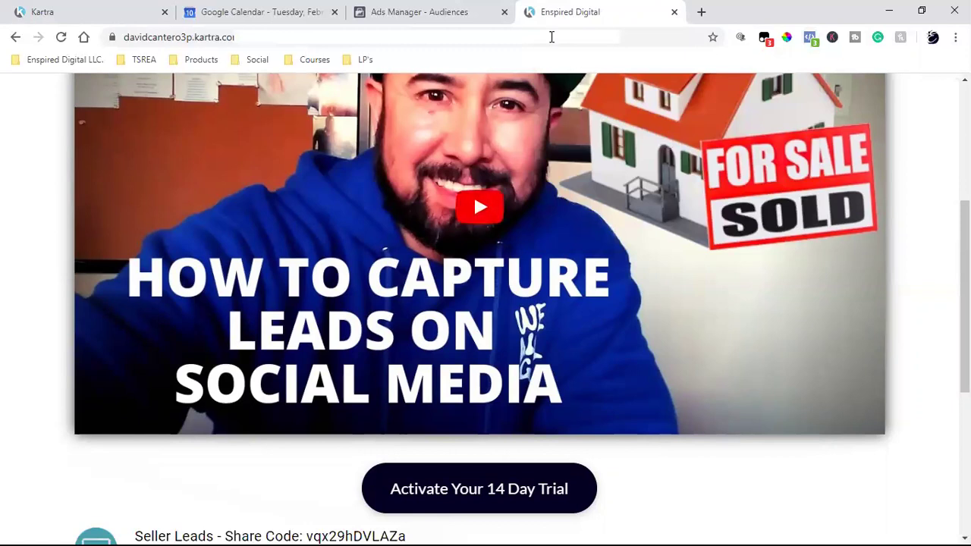
Step: Switch back to Kartra, filter the pages by the TSREA Book category and look through the filtered list
{"action": "left_click", "coordinate": [91, 9]}
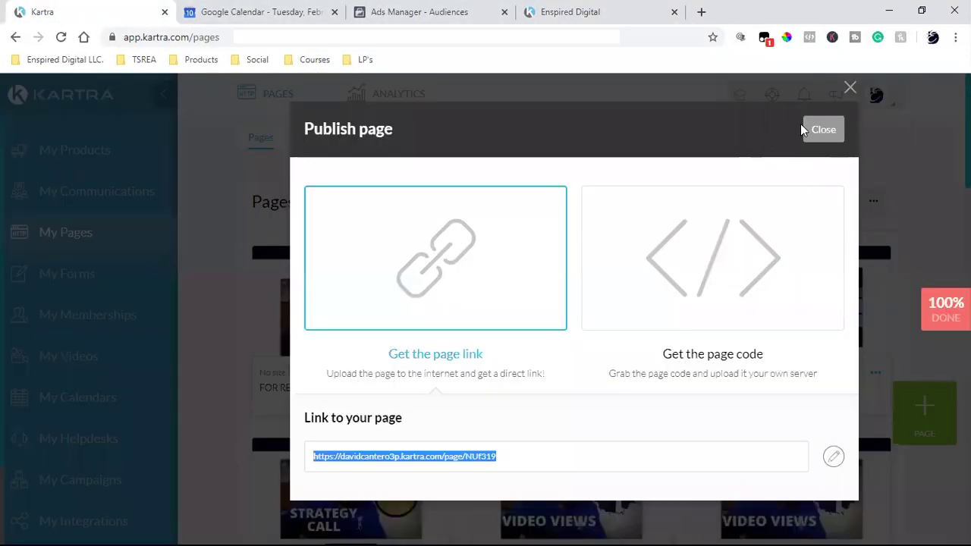
{"action": "left_click", "coordinate": [820, 128]}
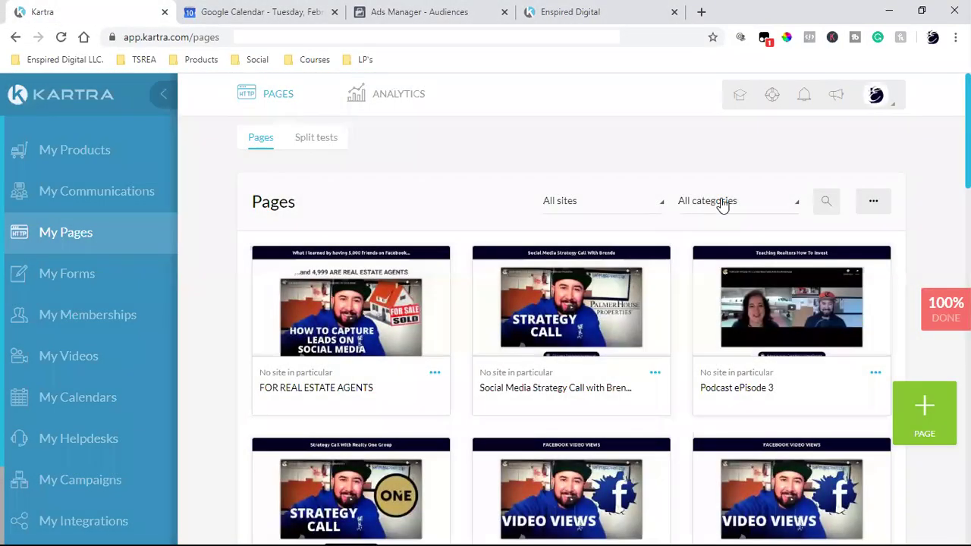
{"action": "left_click", "coordinate": [723, 203]}
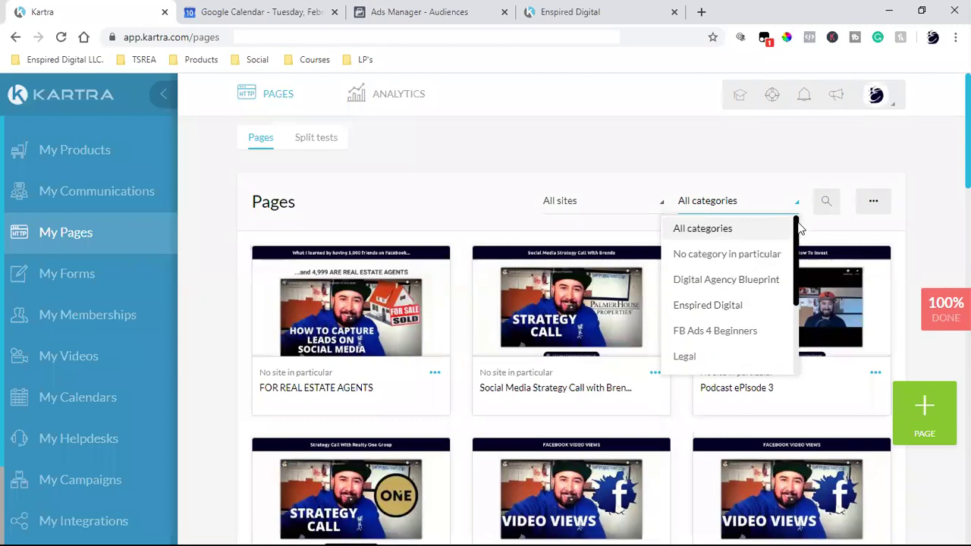
{"action": "left_click_drag", "start_coordinate": [796, 230], "coordinate": [798, 319]}
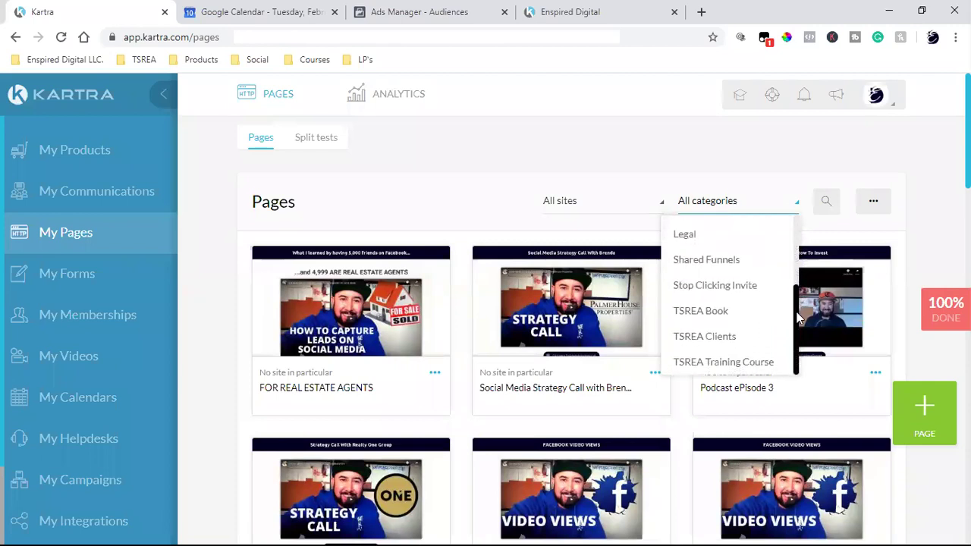
{"action": "left_click", "coordinate": [718, 322]}
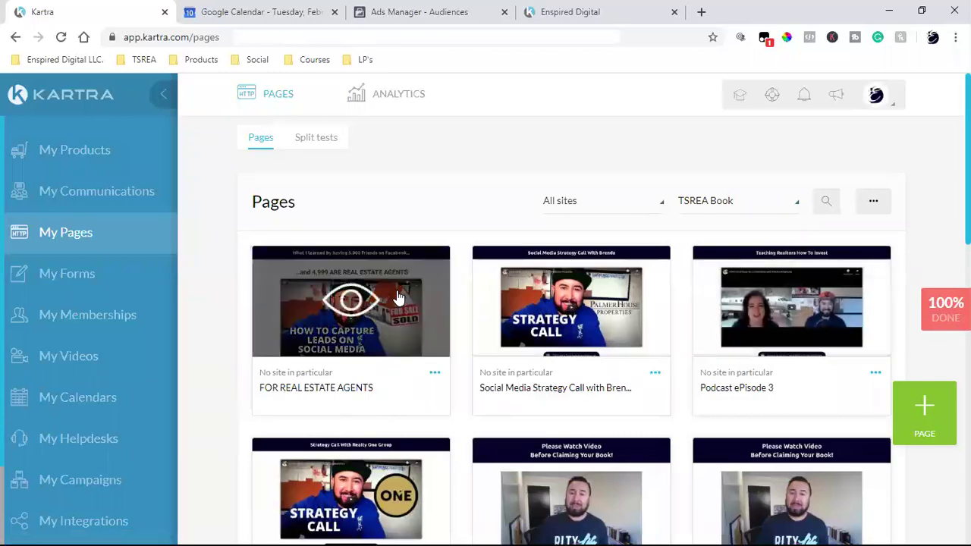
{"action": "scroll", "coordinate": [396, 296], "scroll_direction": "down", "scroll_amount": 4}
{"action": "scroll", "coordinate": [397, 297], "scroll_direction": "down", "scroll_amount": 8}
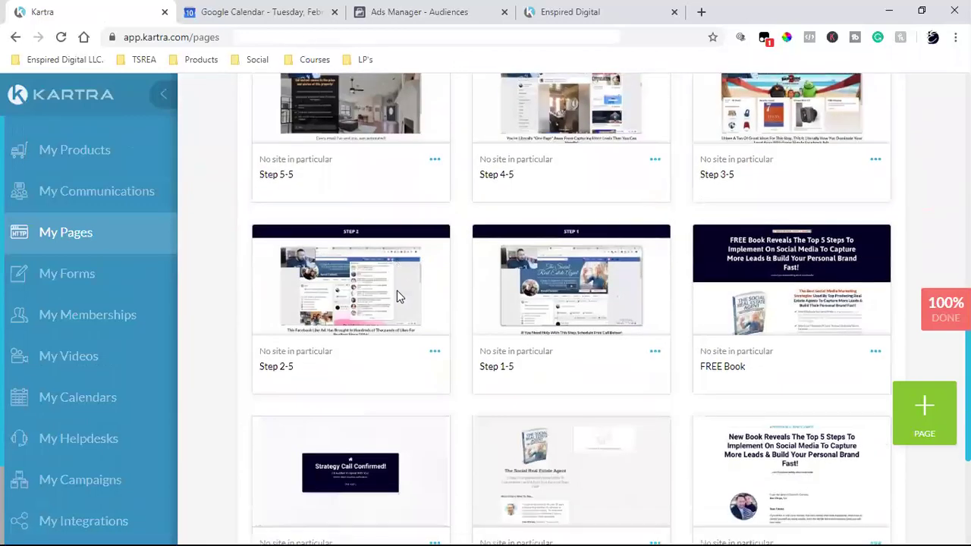
{"action": "scroll", "coordinate": [397, 297], "scroll_direction": "up", "scroll_amount": 4}
{"action": "scroll", "coordinate": [397, 297], "scroll_direction": "up", "scroll_amount": 8}
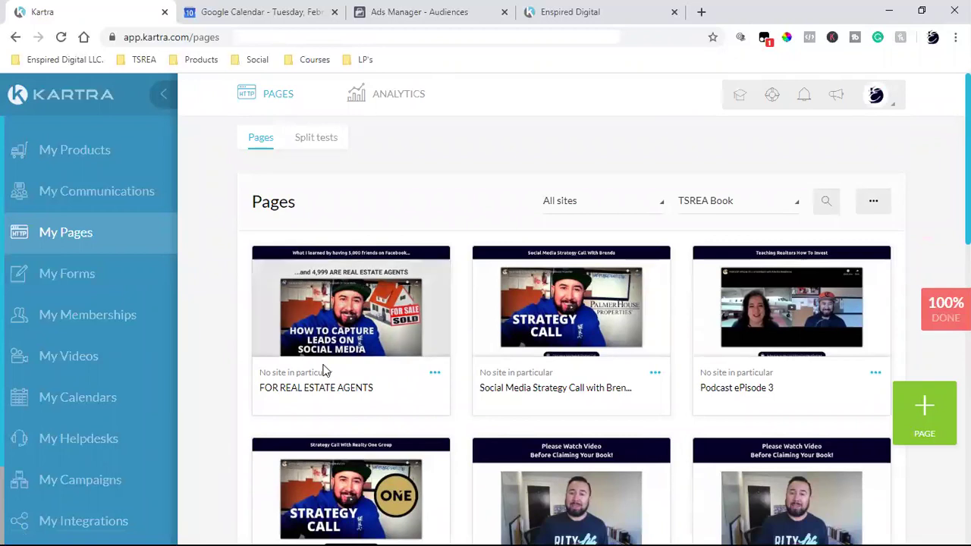
Step: Get the page link of the FOR REAL ESTATE AGENTS page and copy it to the clipboard
{"action": "left_click", "coordinate": [435, 375]}
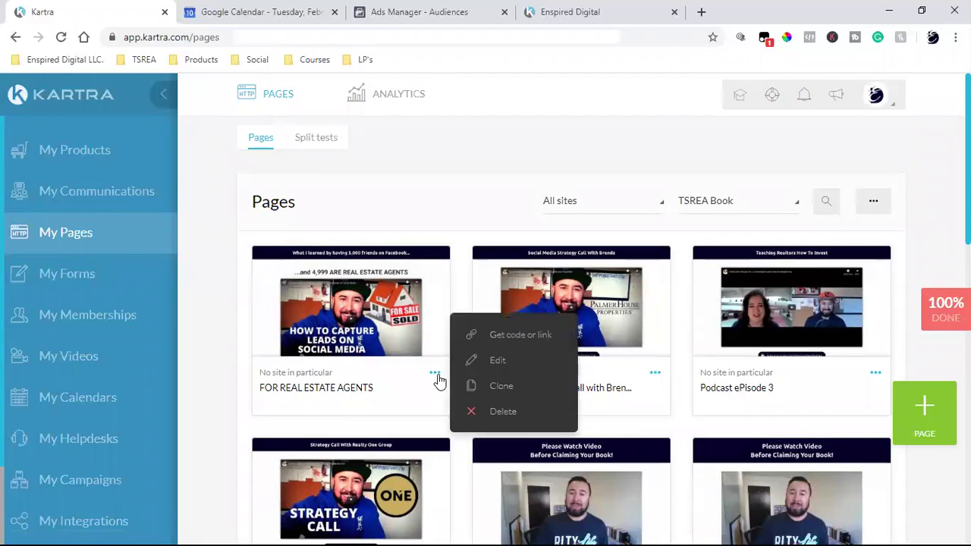
{"action": "left_click", "coordinate": [520, 336]}
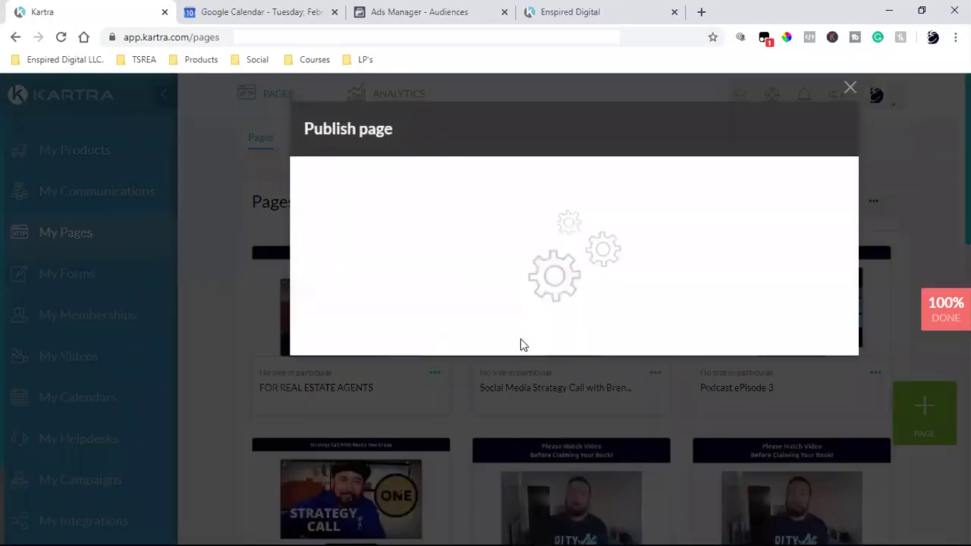
{"action": "left_click", "coordinate": [417, 282]}
{"action": "left_click", "coordinate": [431, 461]}
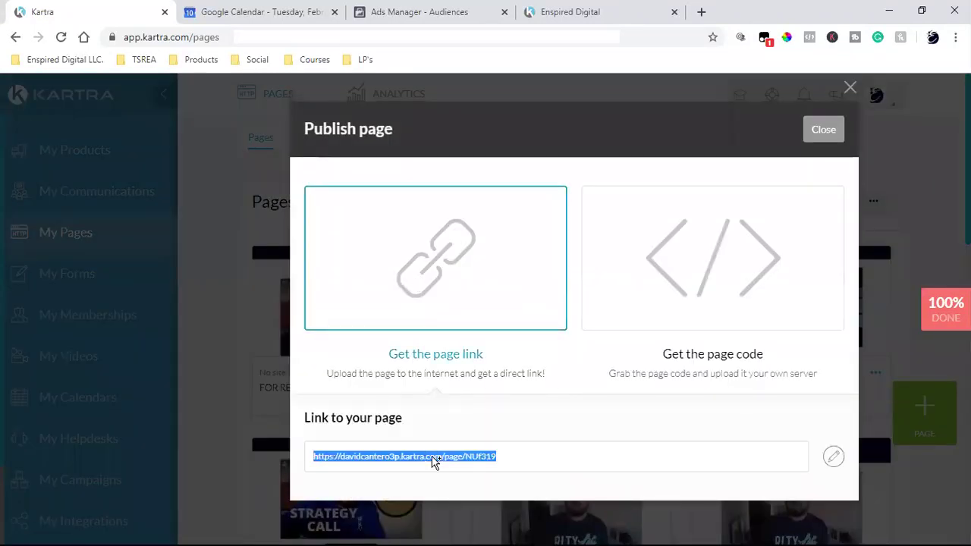
{"action": "right_click", "coordinate": [433, 460]}
{"action": "left_click", "coordinate": [457, 304]}
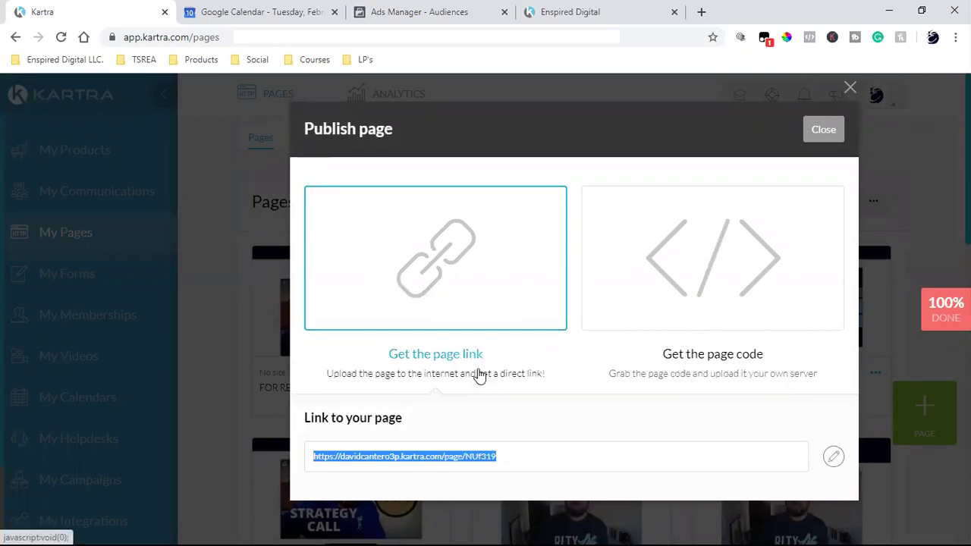
Step: Switch to Facebook Ads Manager and open the audience "TSREA Book Customers (Who havent purchased course)" for editing
{"action": "left_click", "coordinate": [422, 10]}
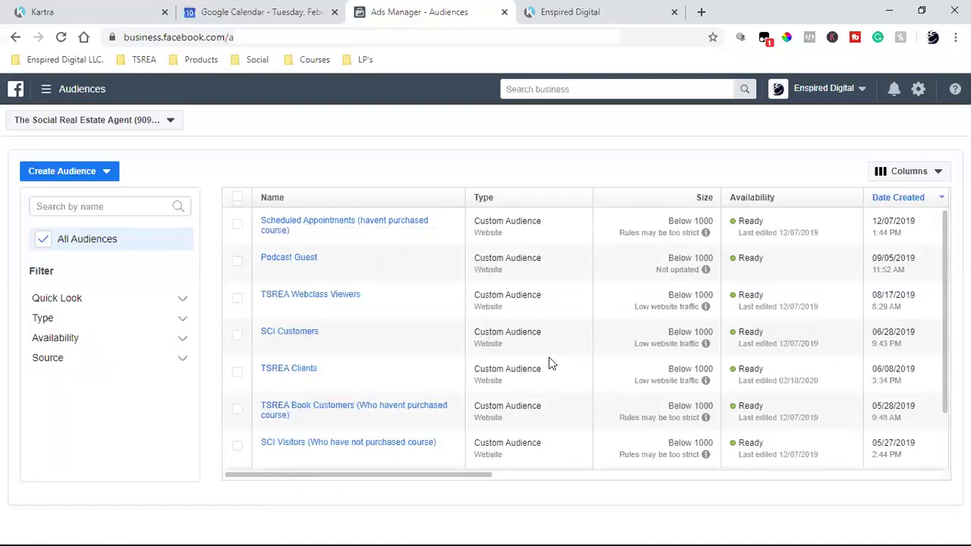
{"action": "scroll", "coordinate": [550, 364], "scroll_direction": "down", "scroll_amount": 2}
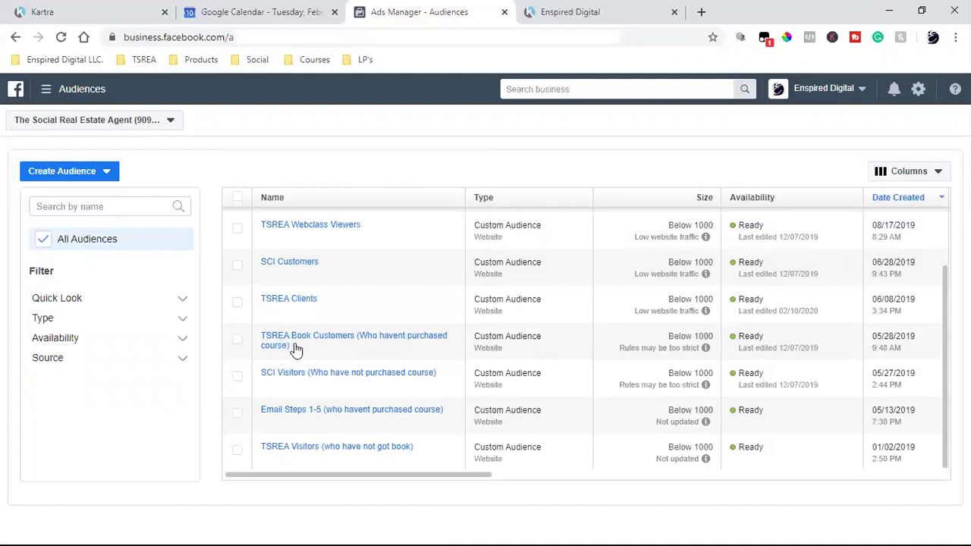
{"action": "mouse_move", "coordinate": [320, 355]}
{"action": "left_click", "coordinate": [238, 341]}
{"action": "left_click", "coordinate": [152, 175]}
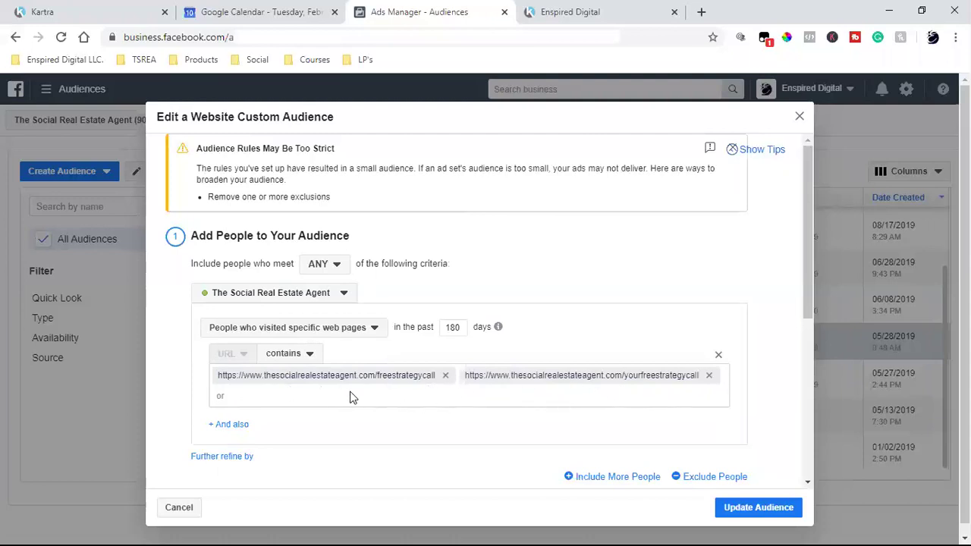
Step: Review the audience's included and excluded web page URLs and its name
{"action": "scroll", "coordinate": [467, 391], "scroll_direction": "down", "scroll_amount": 4}
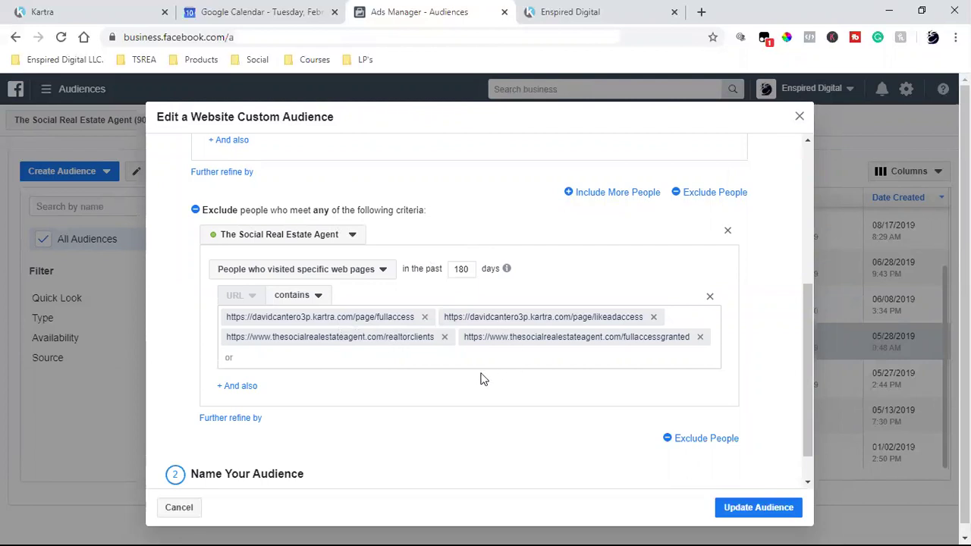
{"action": "scroll", "coordinate": [485, 383], "scroll_direction": "up", "scroll_amount": 10}
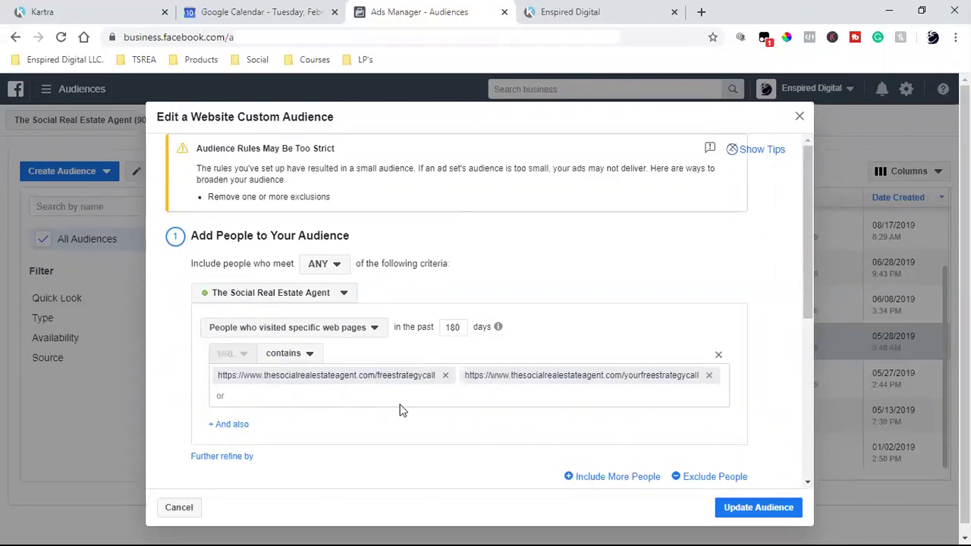
{"action": "scroll", "coordinate": [402, 410], "scroll_direction": "down", "scroll_amount": 4}
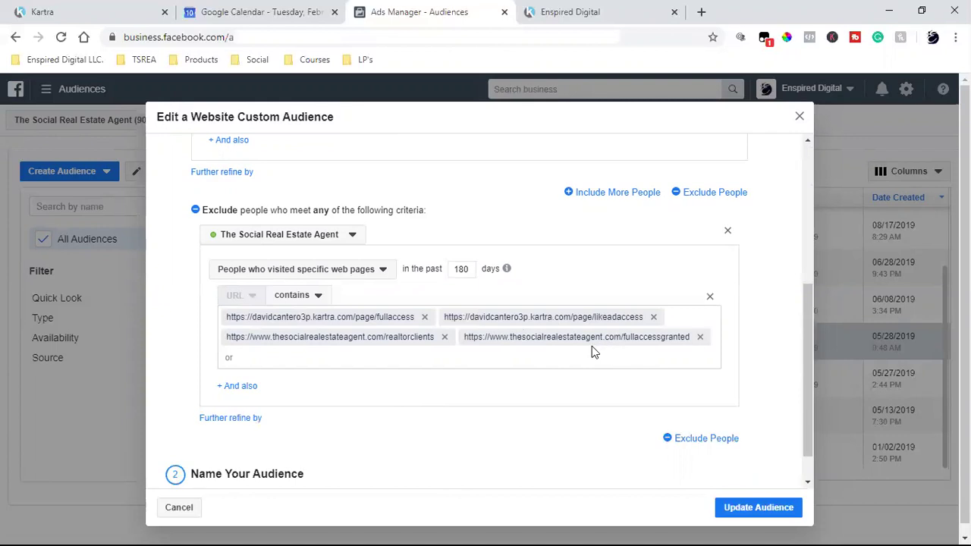
{"action": "scroll", "coordinate": [592, 356], "scroll_direction": "up", "scroll_amount": 4}
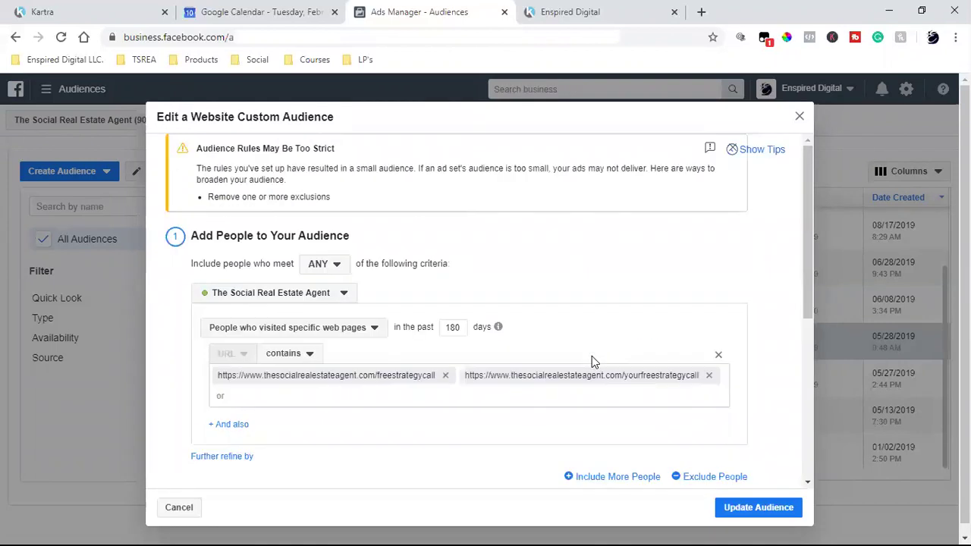
{"action": "scroll", "coordinate": [559, 366], "scroll_direction": "down", "scroll_amount": 2}
{"action": "scroll", "coordinate": [559, 366], "scroll_direction": "down", "scroll_amount": 3}
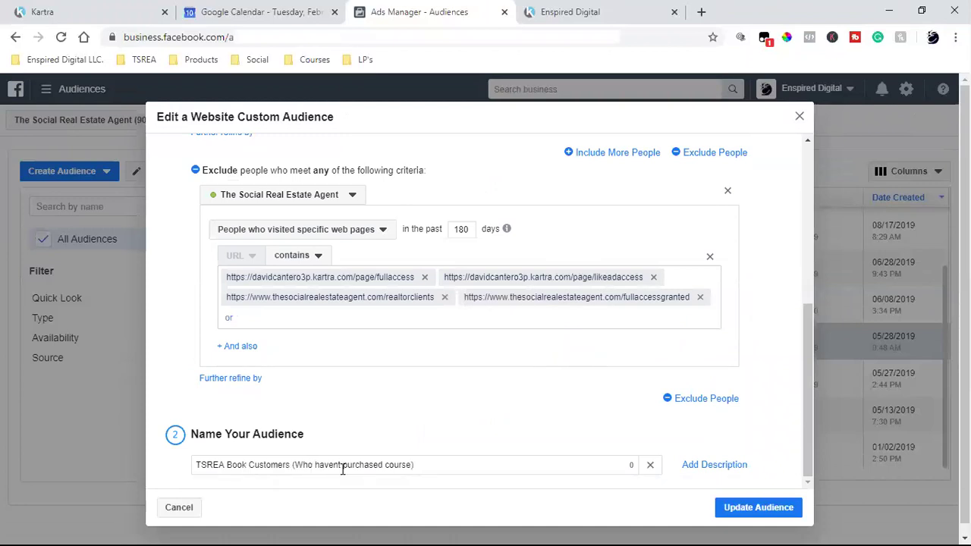
Step: Add the copied Kartra page link ending in page/NUf319 to the audience's included URLs and review the include and exclude rules
{"action": "scroll", "coordinate": [343, 469], "scroll_direction": "up", "scroll_amount": 4}
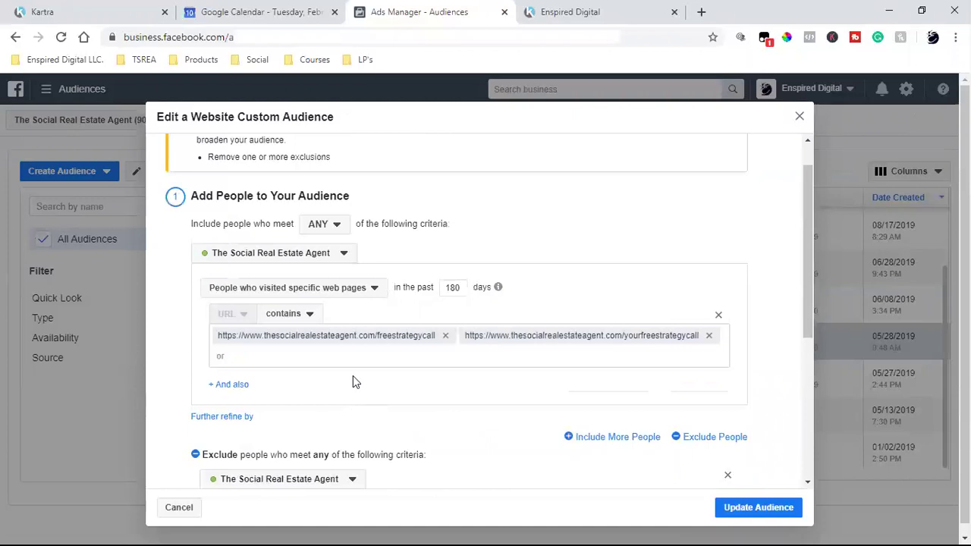
{"action": "left_click", "coordinate": [231, 359]}
{"action": "key", "text": "ctrl+v"}
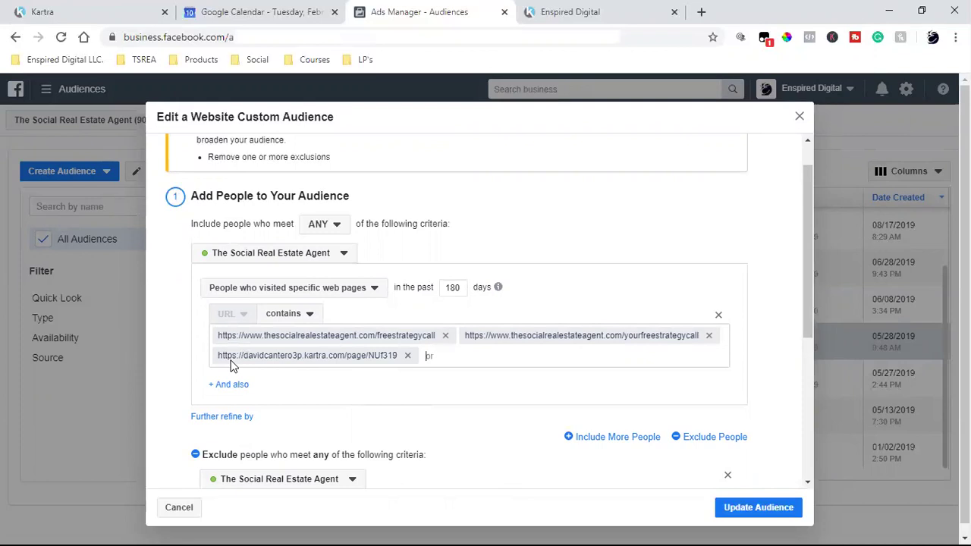
{"action": "scroll", "coordinate": [231, 365], "scroll_direction": "down", "scroll_amount": 2}
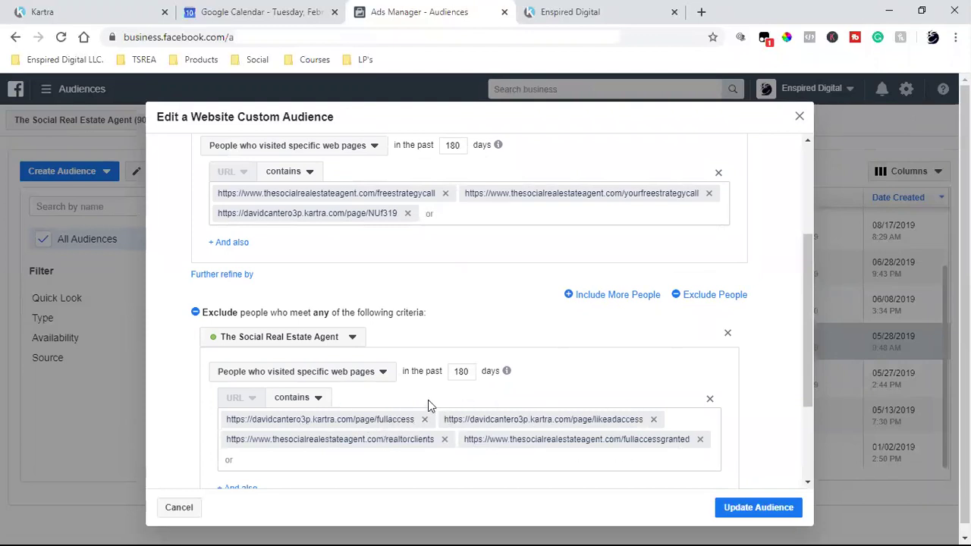
{"action": "scroll", "coordinate": [428, 410], "scroll_direction": "up", "scroll_amount": 2}
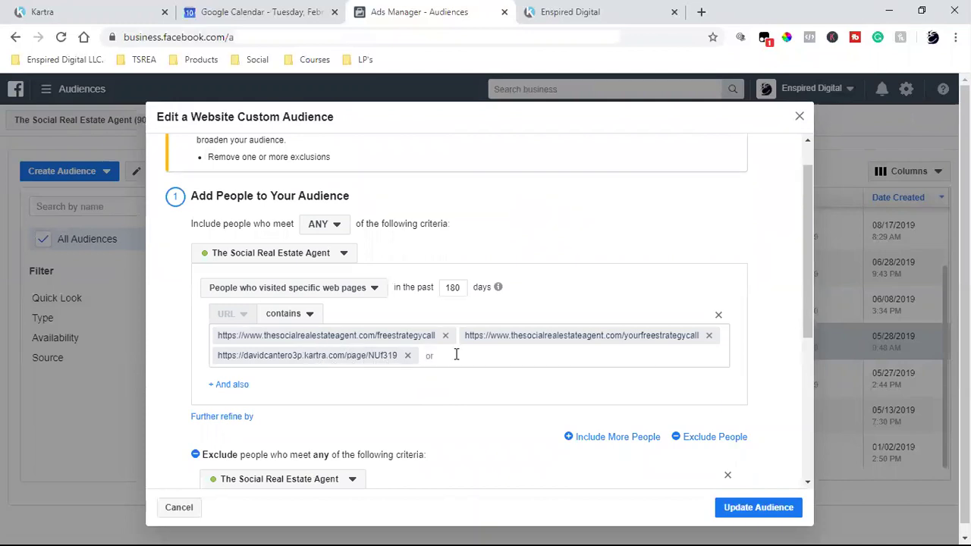
{"action": "scroll", "coordinate": [456, 354], "scroll_direction": "down", "scroll_amount": 2}
{"action": "scroll", "coordinate": [456, 354], "scroll_direction": "down", "scroll_amount": 3}
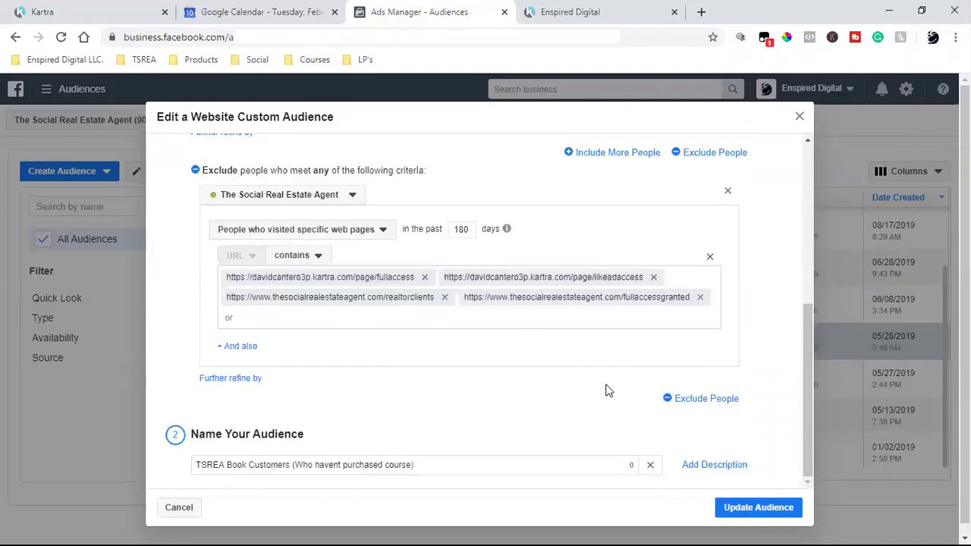
{"action": "scroll", "coordinate": [607, 389], "scroll_direction": "up", "scroll_amount": 4}
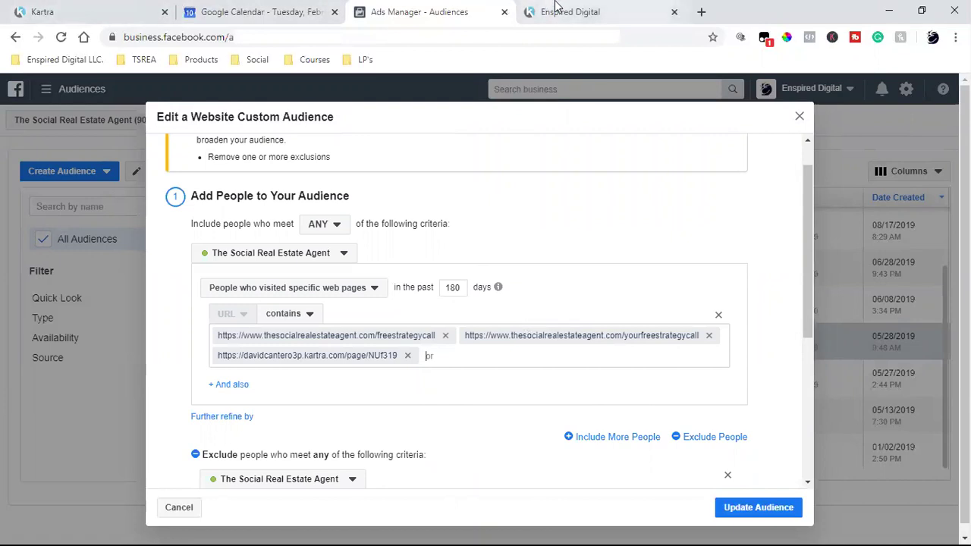
Step: Copy the page link ending in page/FI5318 of Kartra's Social Media Strategy Call page and add it to the audience's included URLs in Ads Manager
{"action": "left_click", "coordinate": [46, 11]}
{"action": "left_click", "coordinate": [824, 130]}
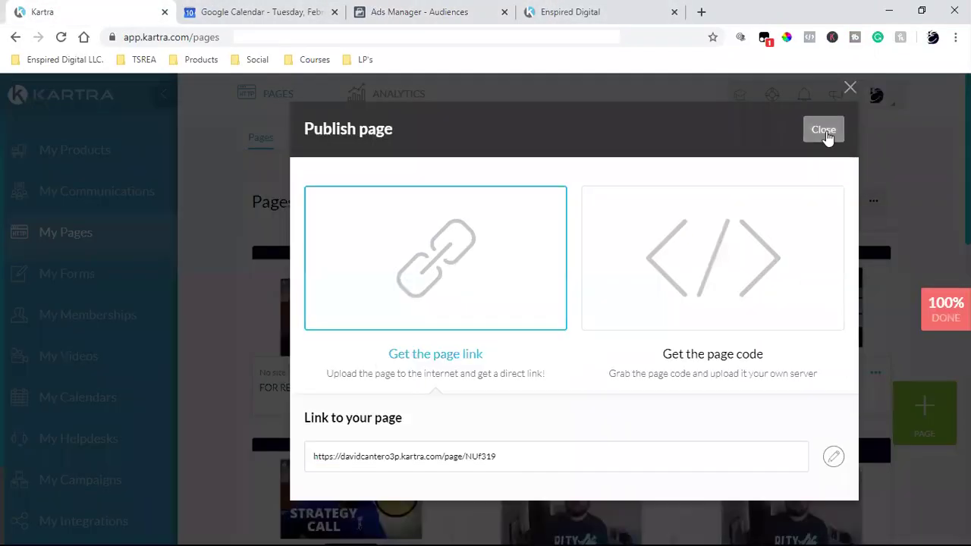
{"action": "left_click", "coordinate": [655, 372]}
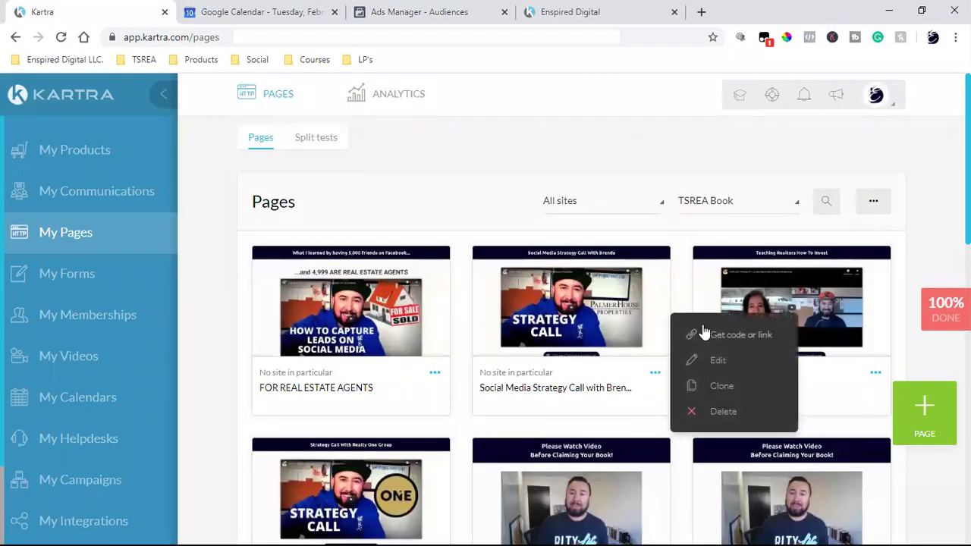
{"action": "left_click", "coordinate": [704, 331]}
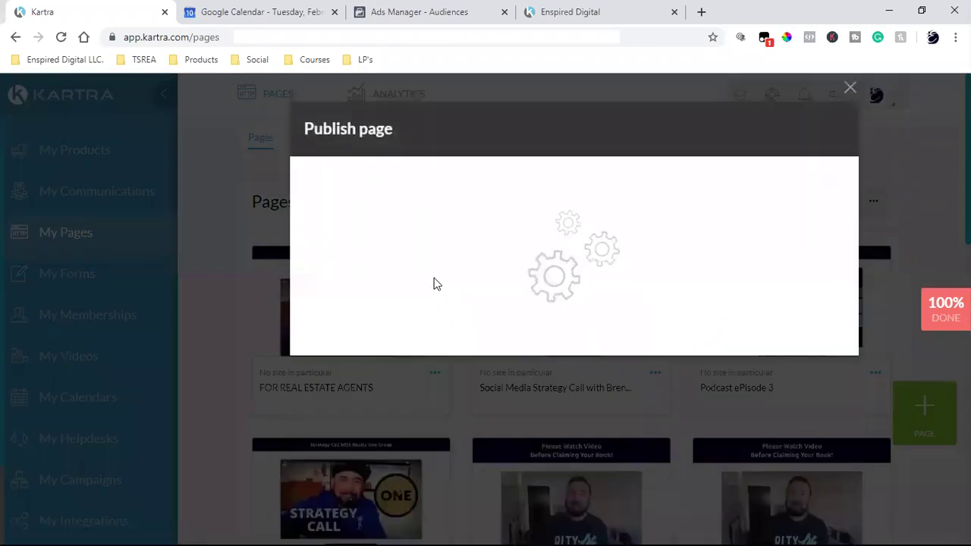
{"action": "left_click", "coordinate": [433, 342]}
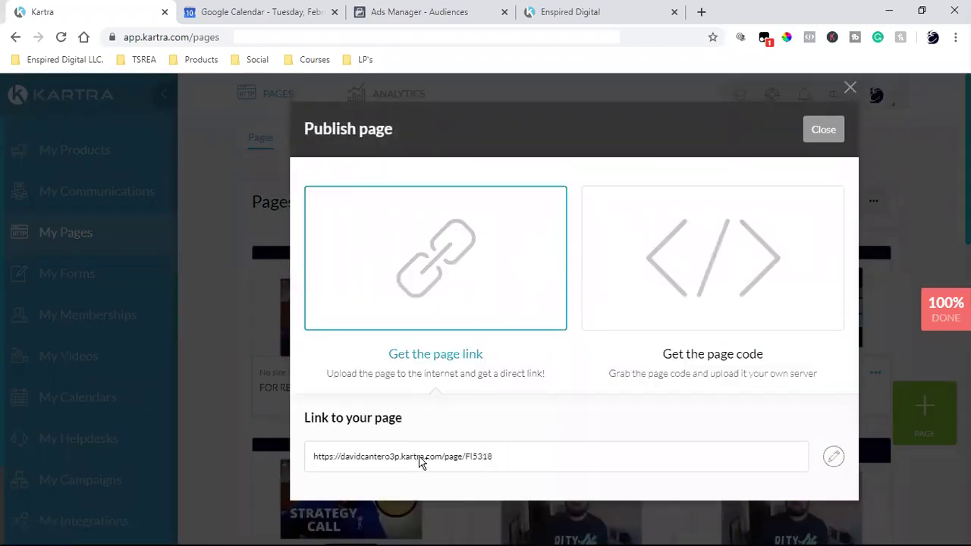
{"action": "triple_click", "coordinate": [416, 460]}
{"action": "right_click", "coordinate": [418, 459]}
{"action": "left_click", "coordinate": [451, 366]}
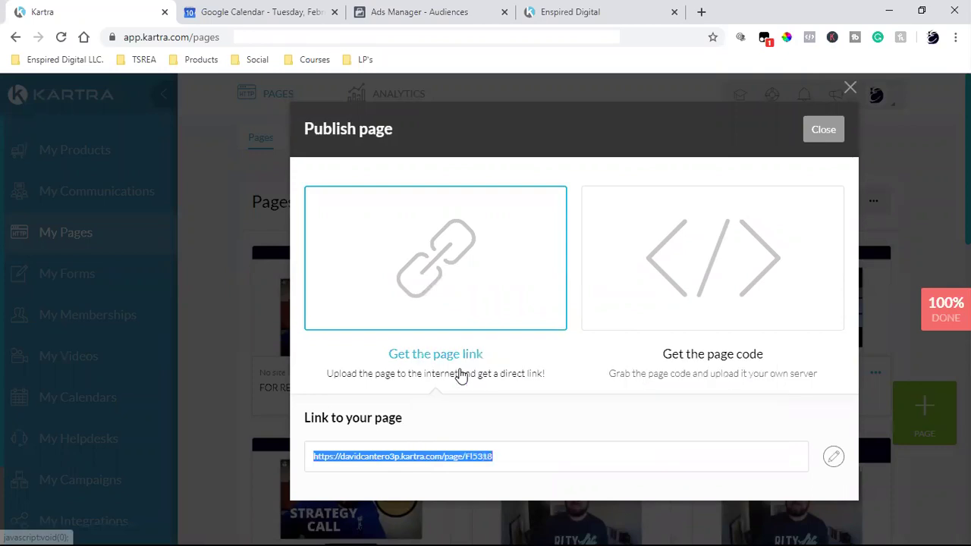
{"action": "left_click", "coordinate": [421, 12]}
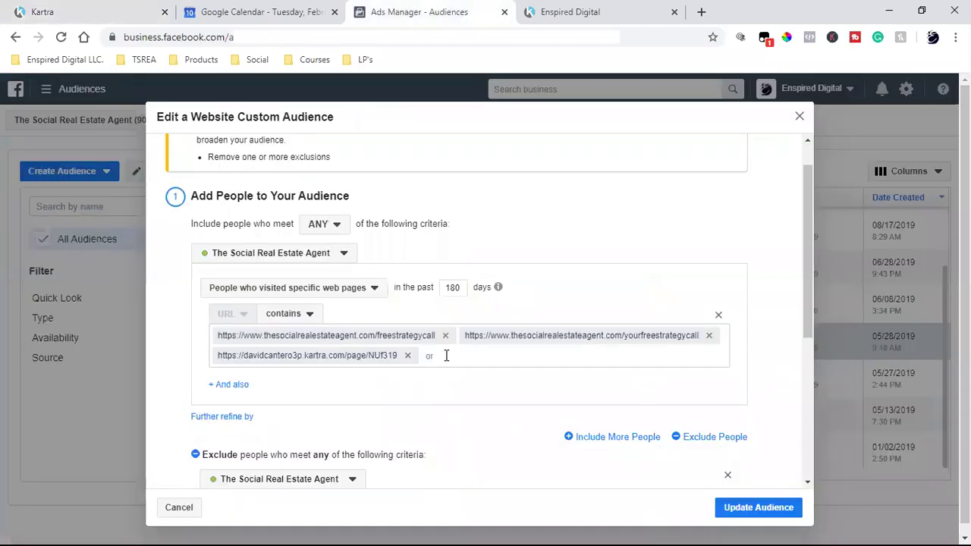
{"action": "key", "text": "ctrl+v"}
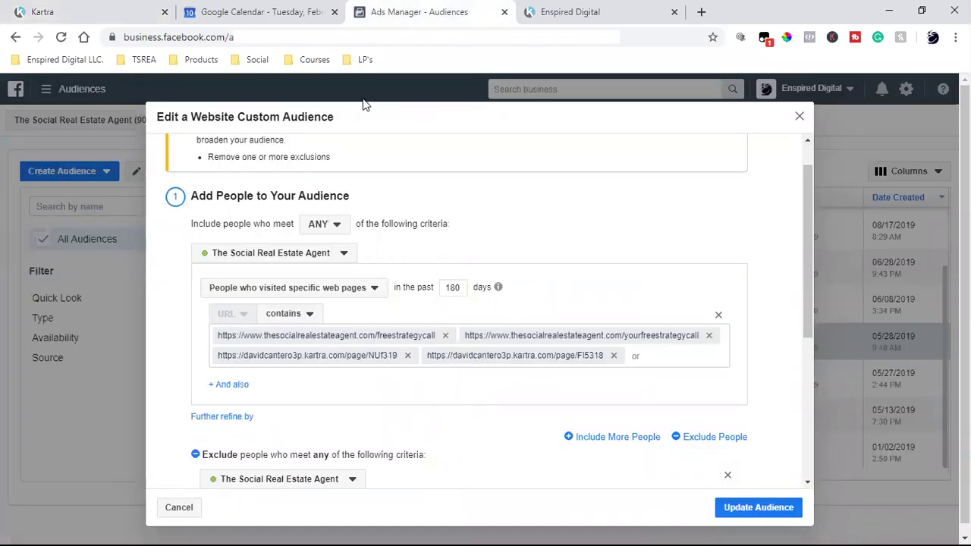
Step: Copy the Podcast ePisode 3 page link ending in page/HCj317 from Kartra and add it to the included URLs in Ads Manager
{"action": "left_click", "coordinate": [99, 6]}
{"action": "left_click", "coordinate": [824, 128]}
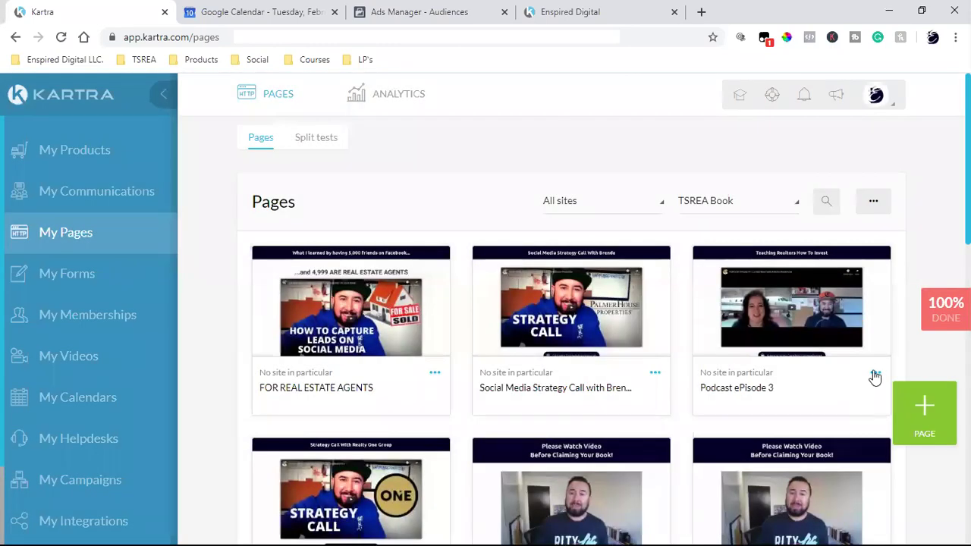
{"action": "left_click", "coordinate": [874, 372]}
{"action": "left_click", "coordinate": [815, 335]}
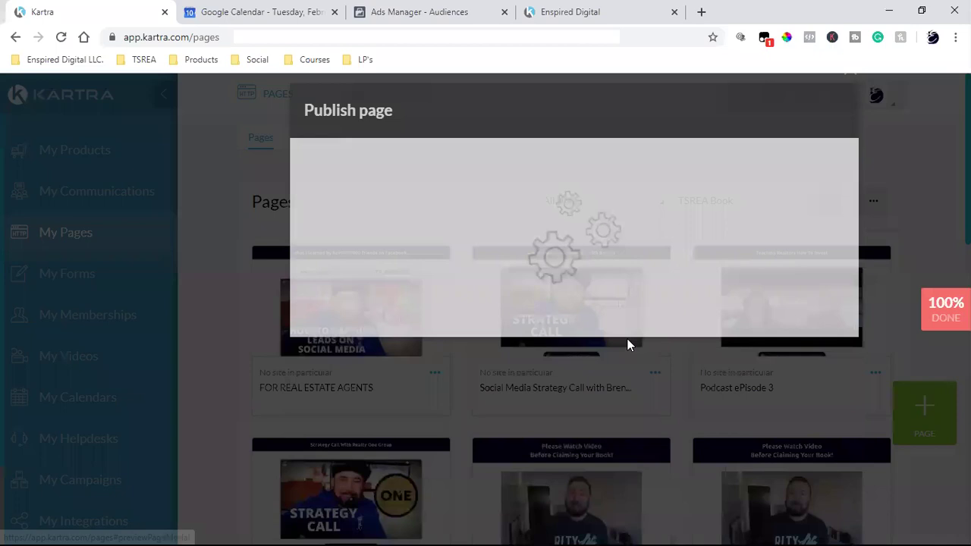
{"action": "left_click", "coordinate": [410, 265]}
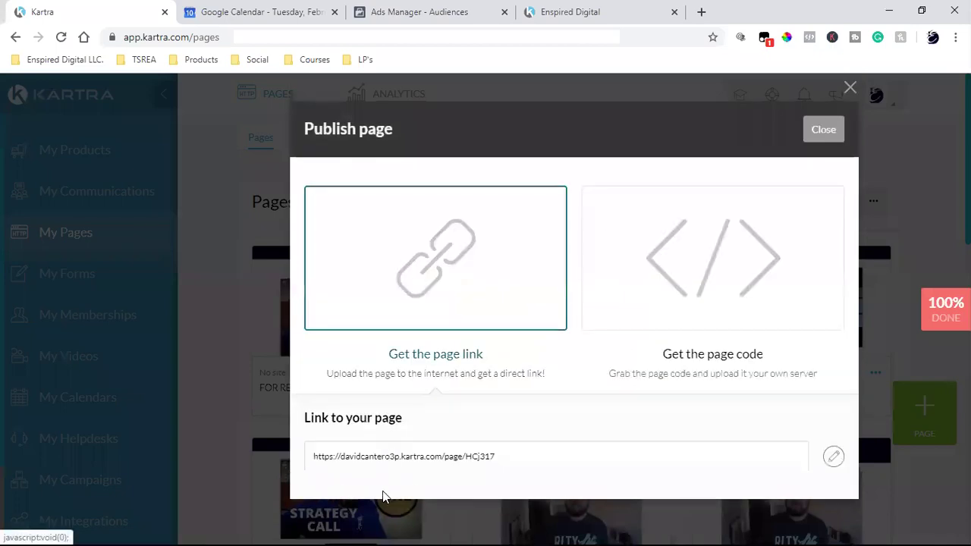
{"action": "left_click", "coordinate": [417, 461]}
{"action": "right_click", "coordinate": [424, 460]}
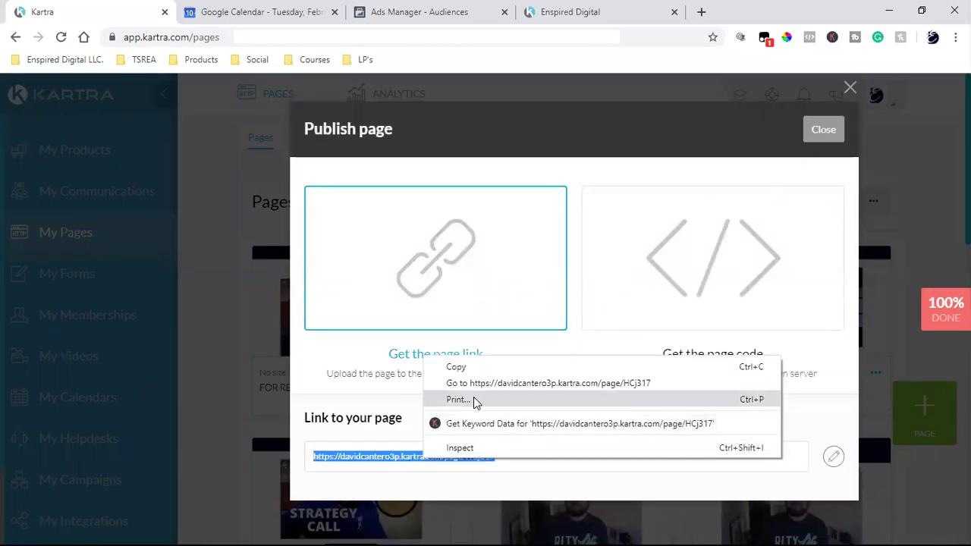
{"action": "left_click", "coordinate": [486, 375]}
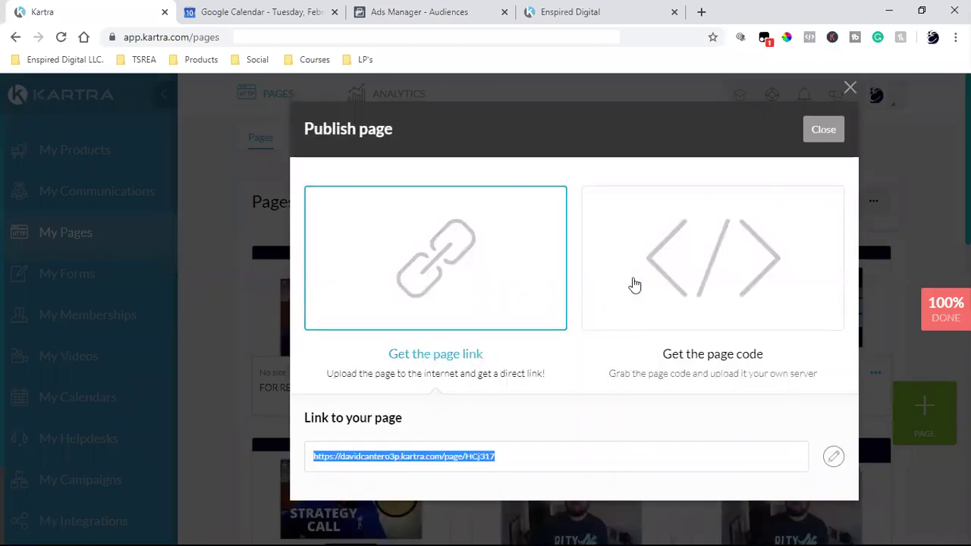
{"action": "left_click", "coordinate": [825, 130]}
{"action": "left_click", "coordinate": [387, 12]}
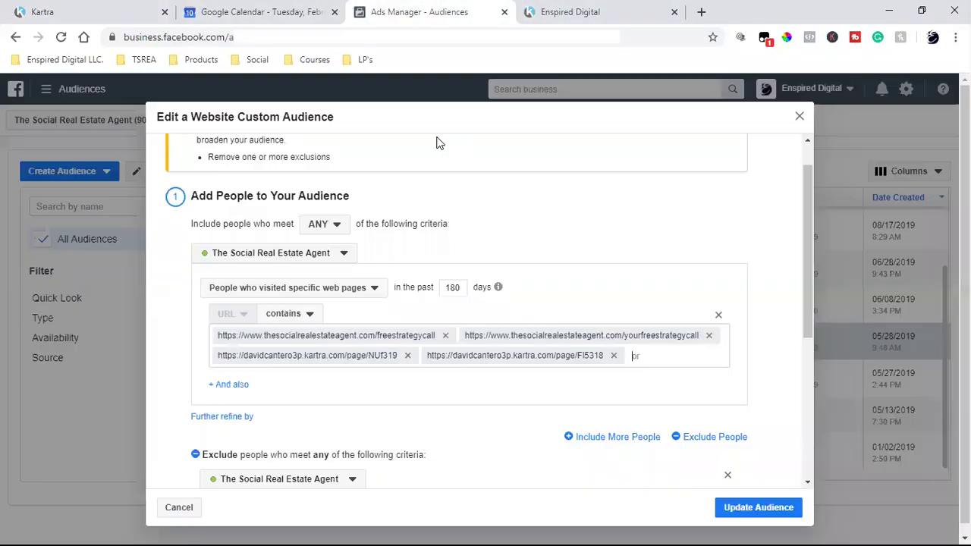
{"action": "left_click", "coordinate": [675, 363]}
{"action": "key", "text": "ctrl+v"}
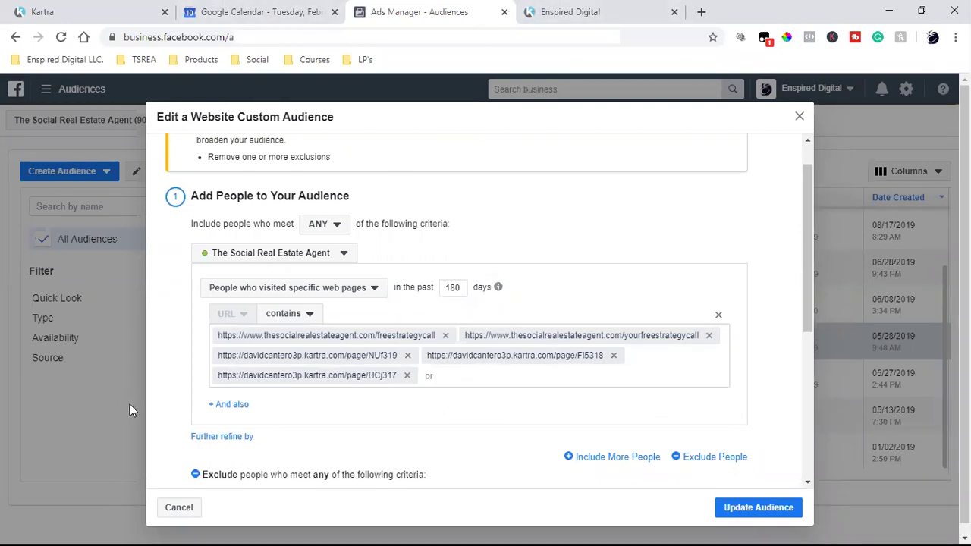
{"action": "left_click", "coordinate": [114, 6]}
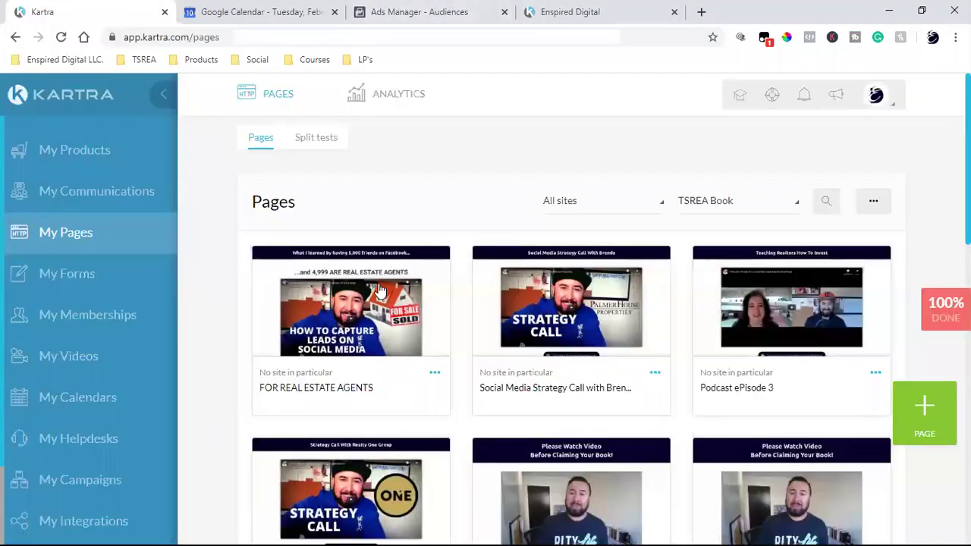
{"action": "scroll", "coordinate": [548, 334], "scroll_direction": "down", "scroll_amount": 2}
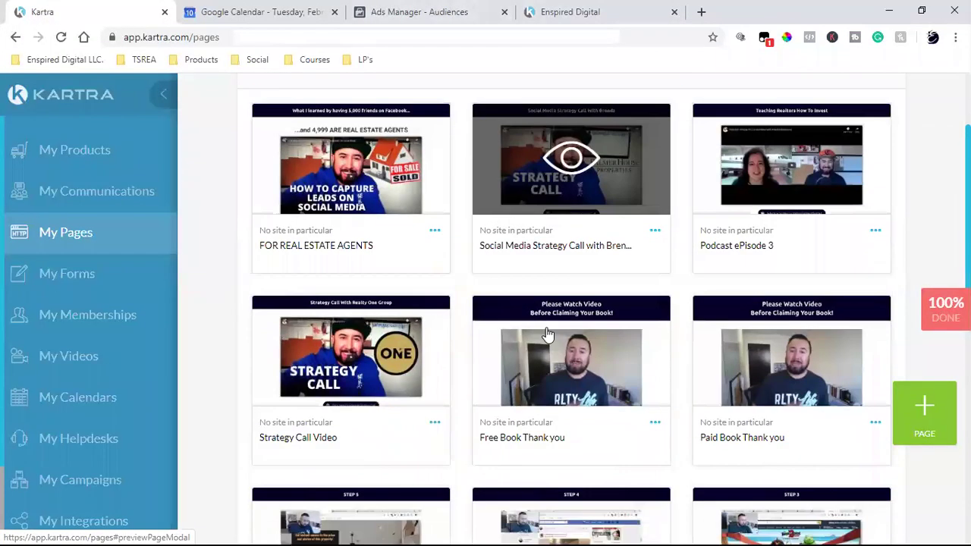
{"action": "left_click", "coordinate": [434, 423]}
{"action": "left_click", "coordinate": [476, 387]}
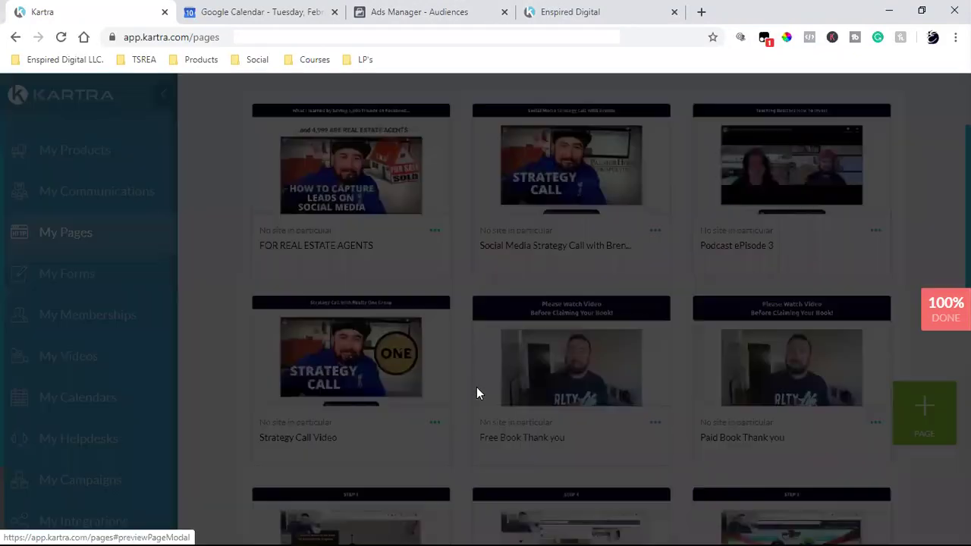
{"action": "left_click", "coordinate": [412, 299]}
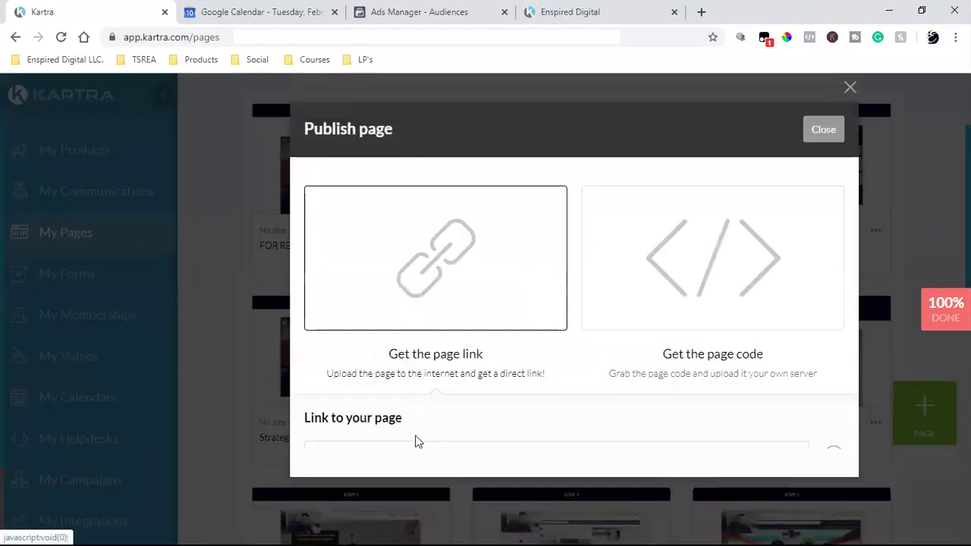
{"action": "left_click", "coordinate": [409, 459]}
{"action": "right_click", "coordinate": [410, 462]}
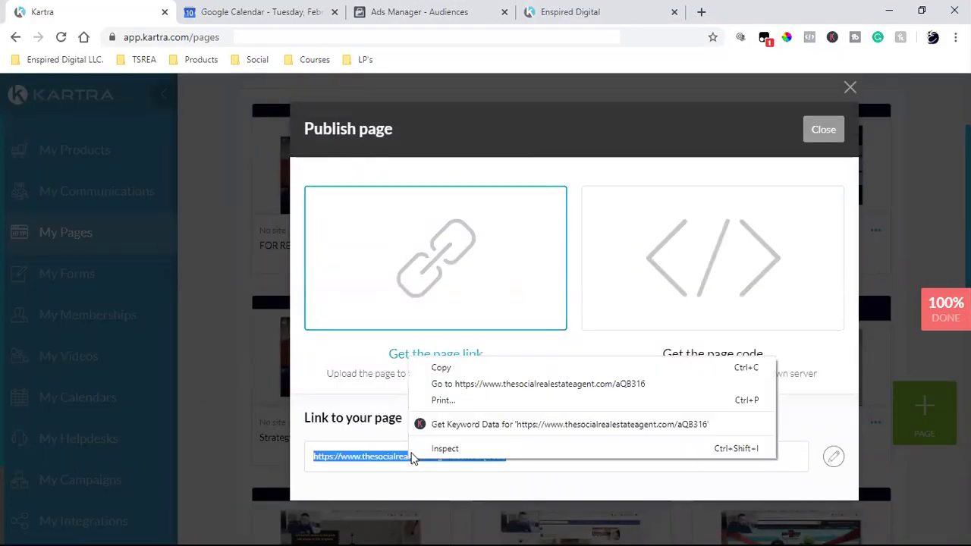
{"action": "left_click", "coordinate": [440, 368]}
{"action": "left_click", "coordinate": [440, 12]}
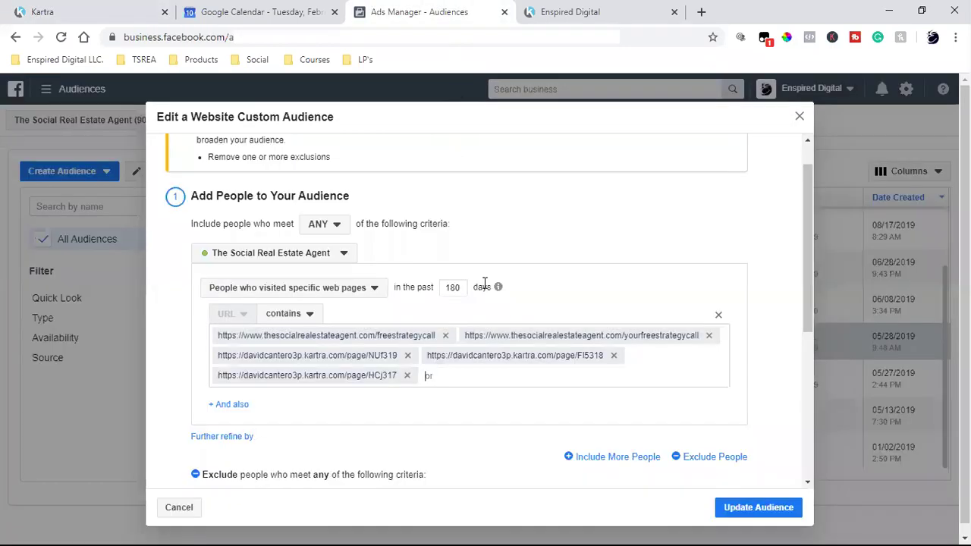
{"action": "key", "text": "ctrl+v"}
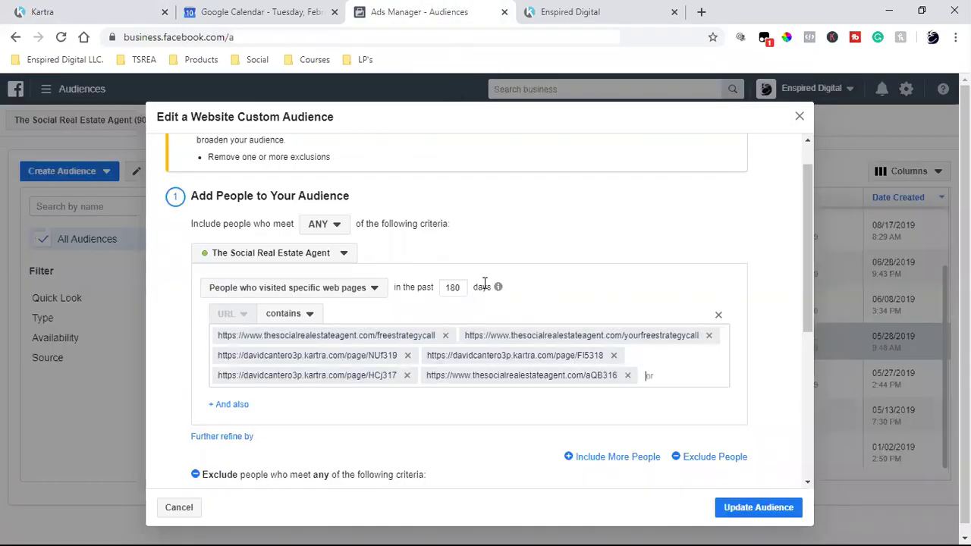
Step: Get the page link of Kartra's Free Book Thank you page and check it against the audience's included URLs in Ads Manager
{"action": "left_click", "coordinate": [93, 6]}
{"action": "left_click", "coordinate": [826, 132]}
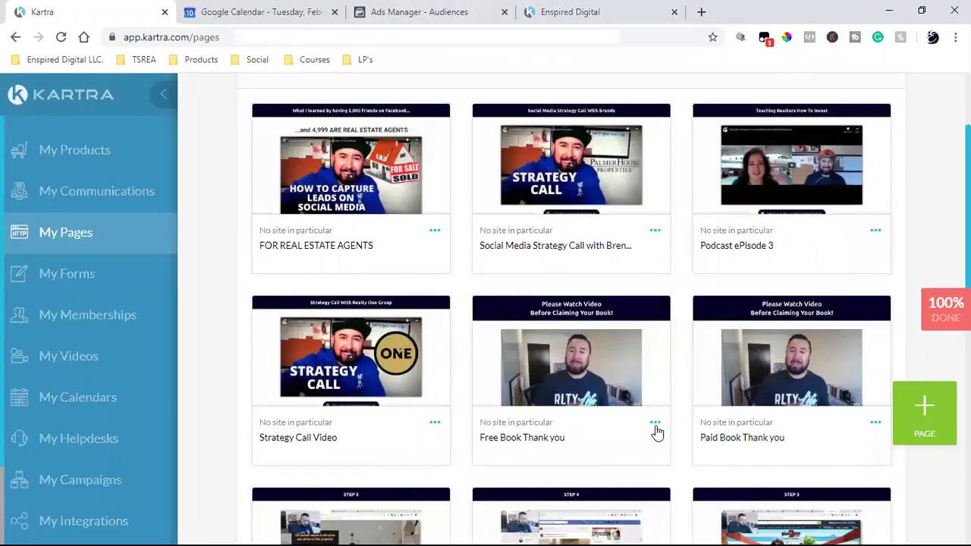
{"action": "scroll", "coordinate": [656, 431], "scroll_direction": "down", "scroll_amount": 2}
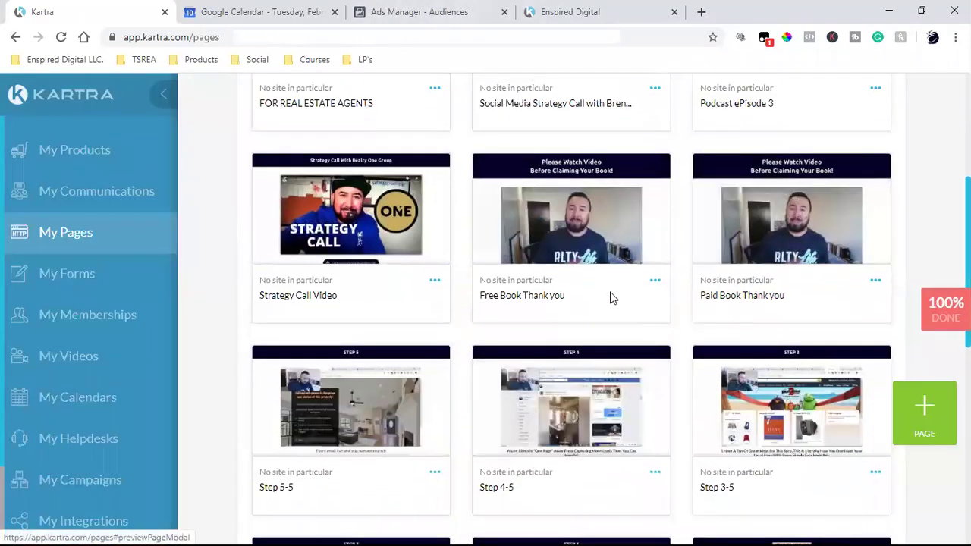
{"action": "left_click", "coordinate": [654, 280]}
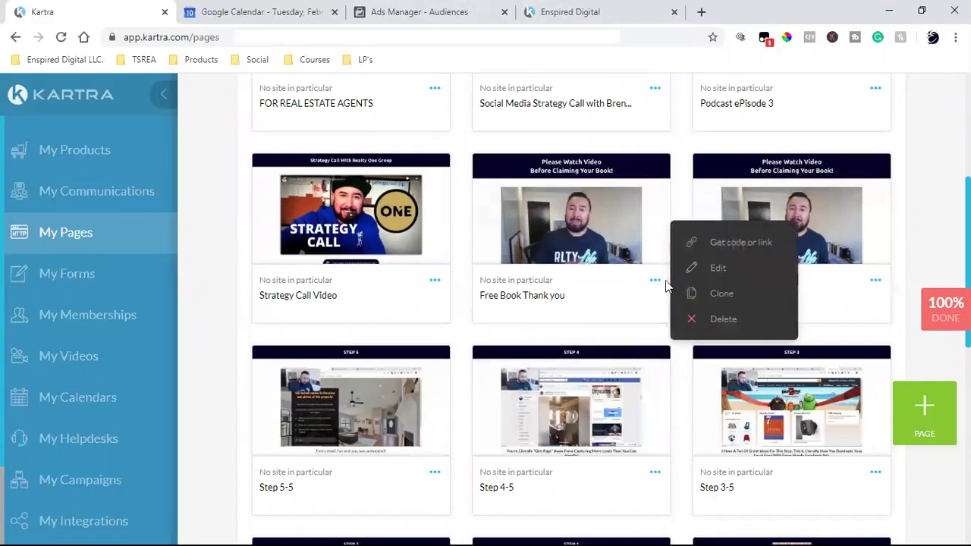
{"action": "left_click", "coordinate": [744, 243]}
{"action": "left_click", "coordinate": [428, 293]}
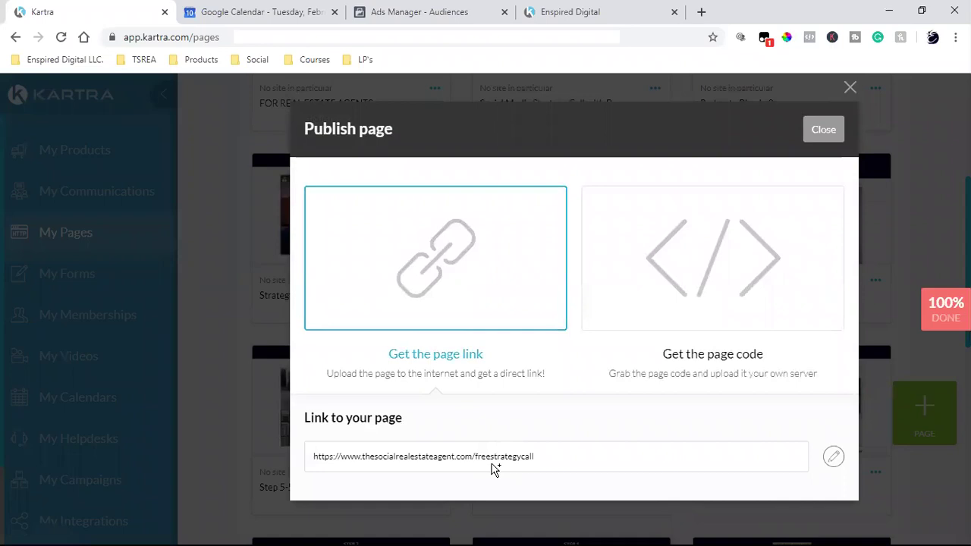
{"action": "left_click", "coordinate": [409, 12]}
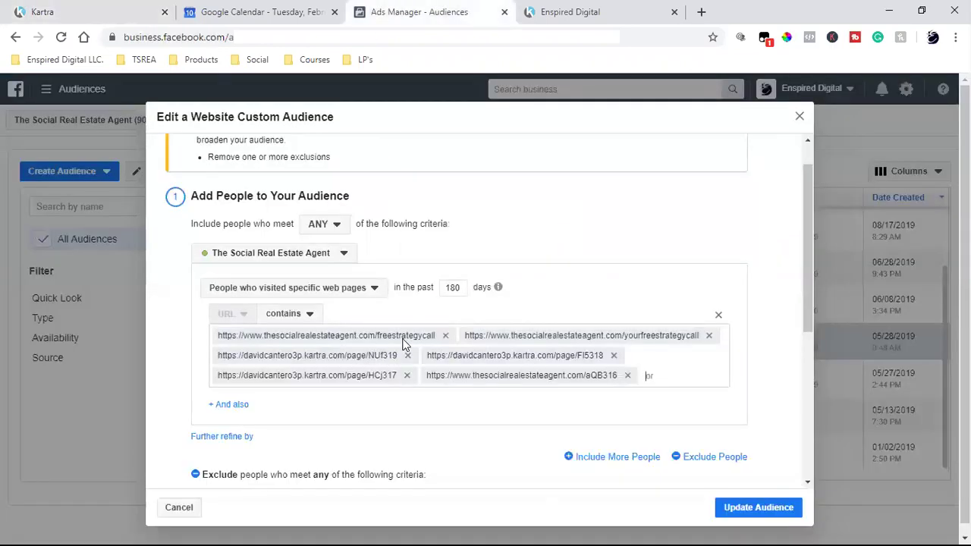
{"action": "key", "text": "ctrl+1"}
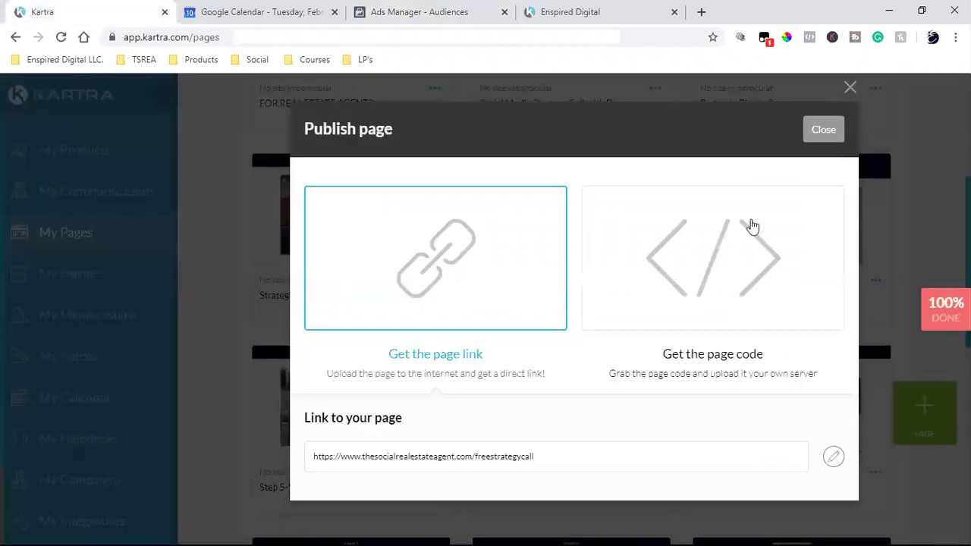
{"action": "left_click", "coordinate": [824, 129]}
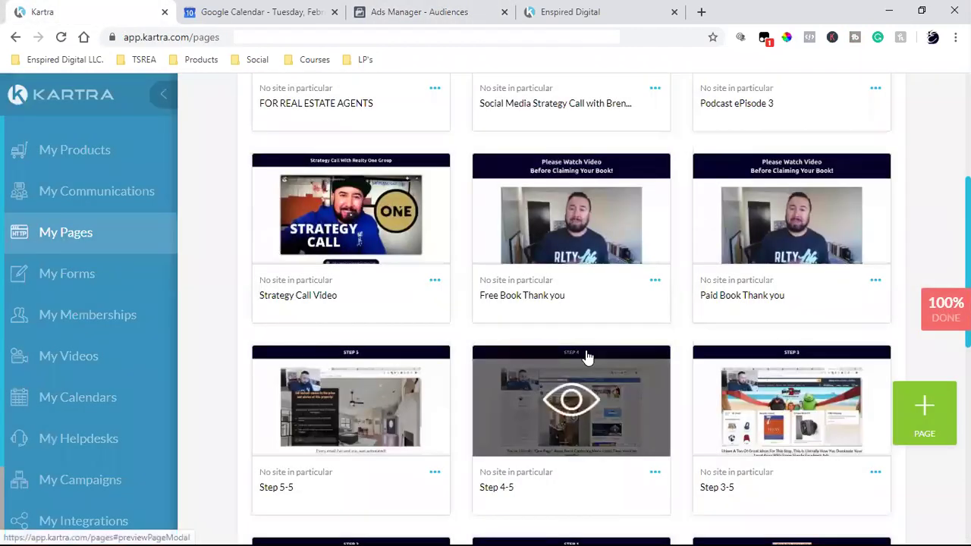
Step: Look through the remaining pages in the TSREA Book category and the list of other page categories
{"action": "scroll", "coordinate": [581, 364], "scroll_direction": "down", "scroll_amount": 2}
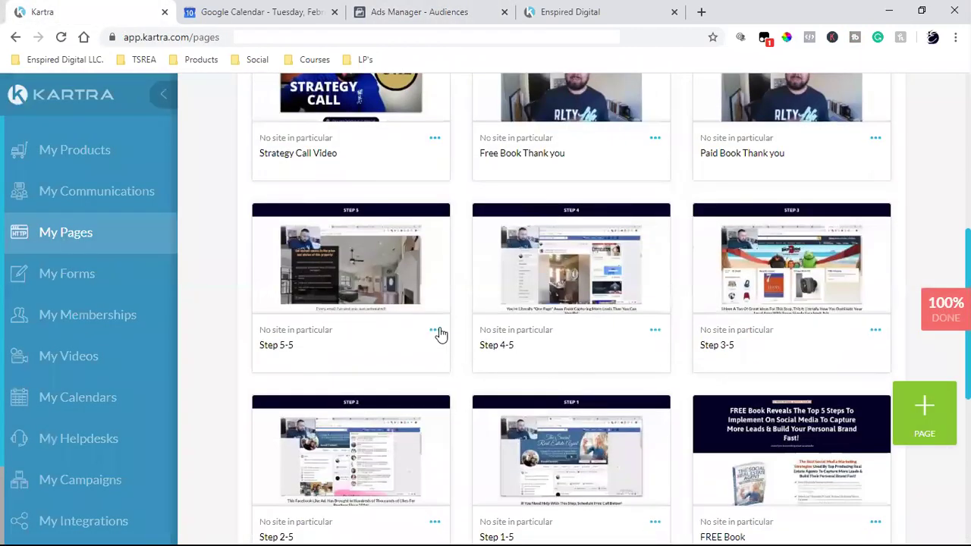
{"action": "scroll", "coordinate": [455, 376], "scroll_direction": "down", "scroll_amount": 2}
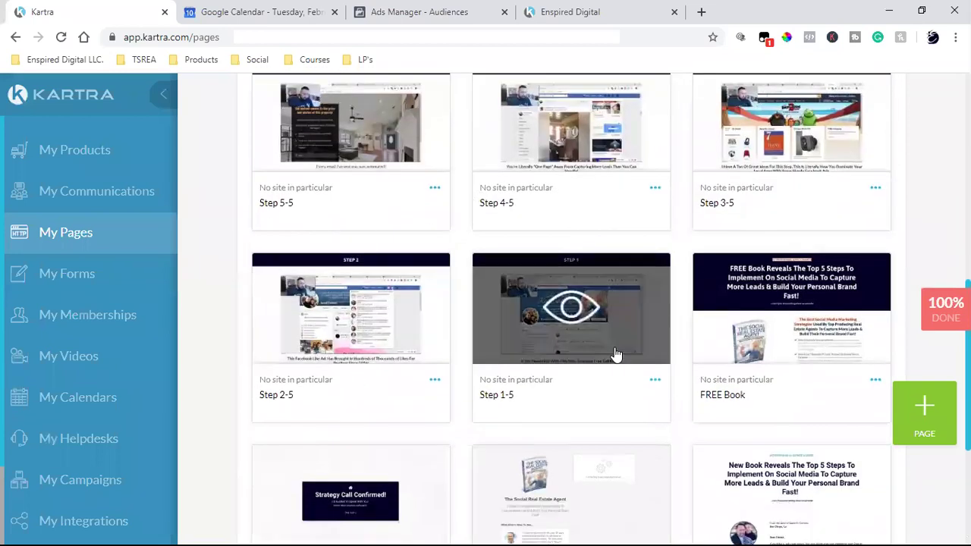
{"action": "scroll", "coordinate": [615, 354], "scroll_direction": "down", "scroll_amount": 3}
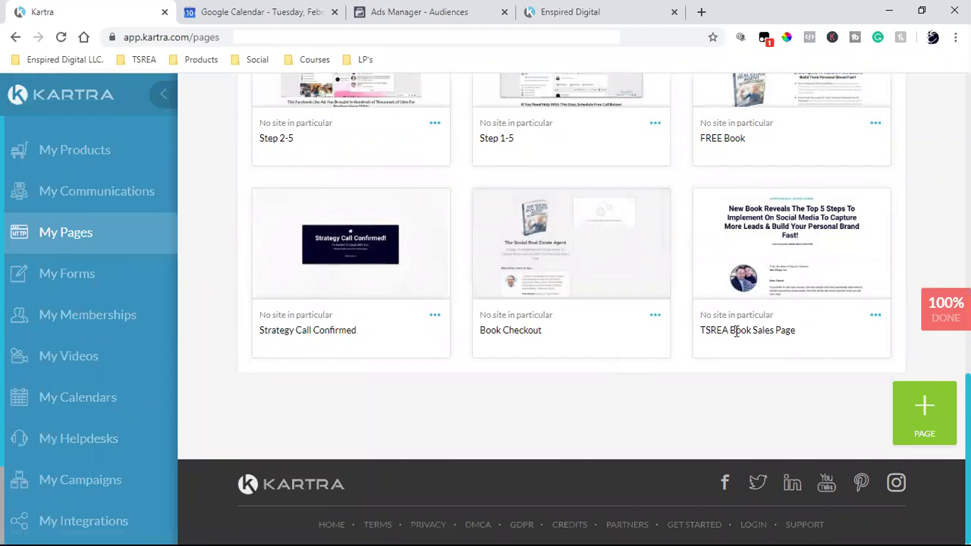
{"action": "scroll", "coordinate": [616, 354], "scroll_direction": "up", "scroll_amount": 10}
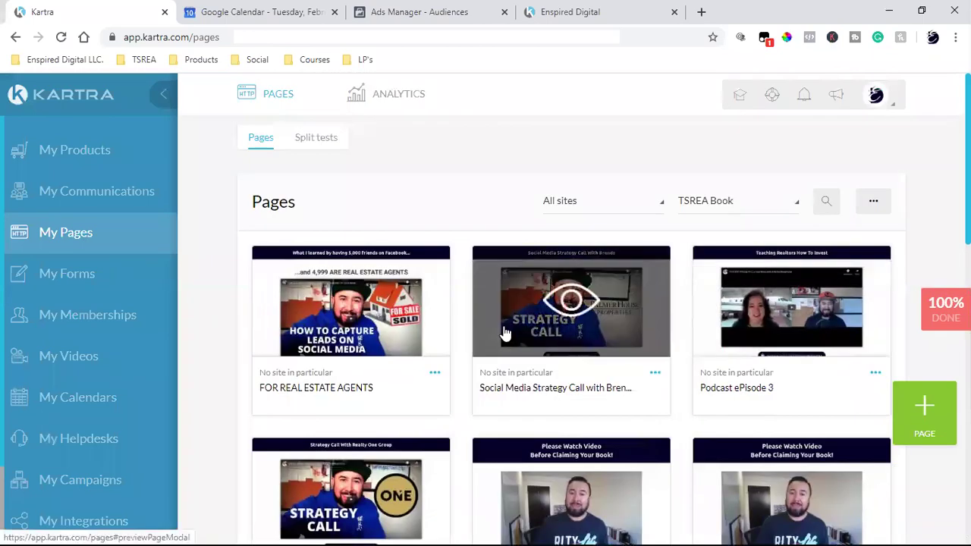
{"action": "left_click", "coordinate": [716, 204]}
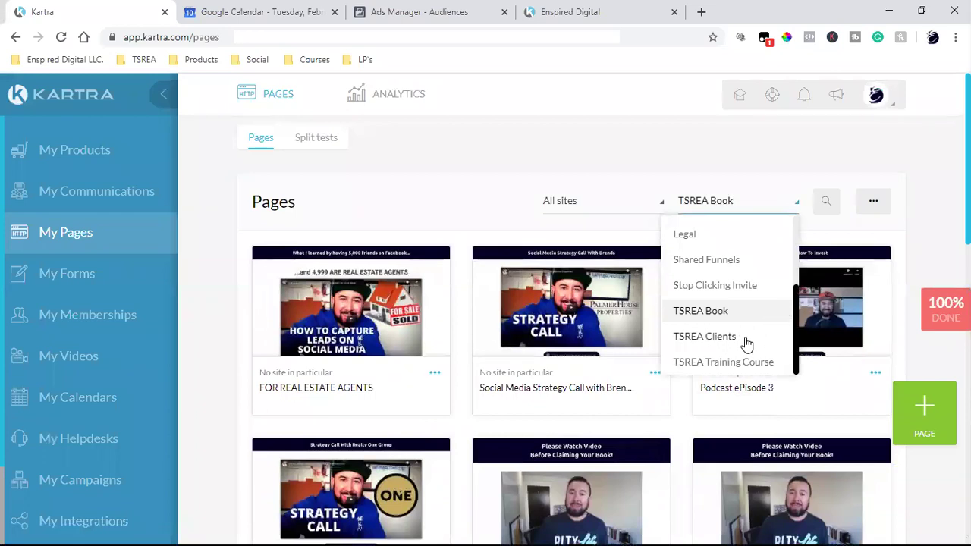
{"action": "scroll", "coordinate": [747, 343], "scroll_direction": "down", "scroll_amount": 4}
{"action": "scroll", "coordinate": [747, 344], "scroll_direction": "up", "scroll_amount": 4}
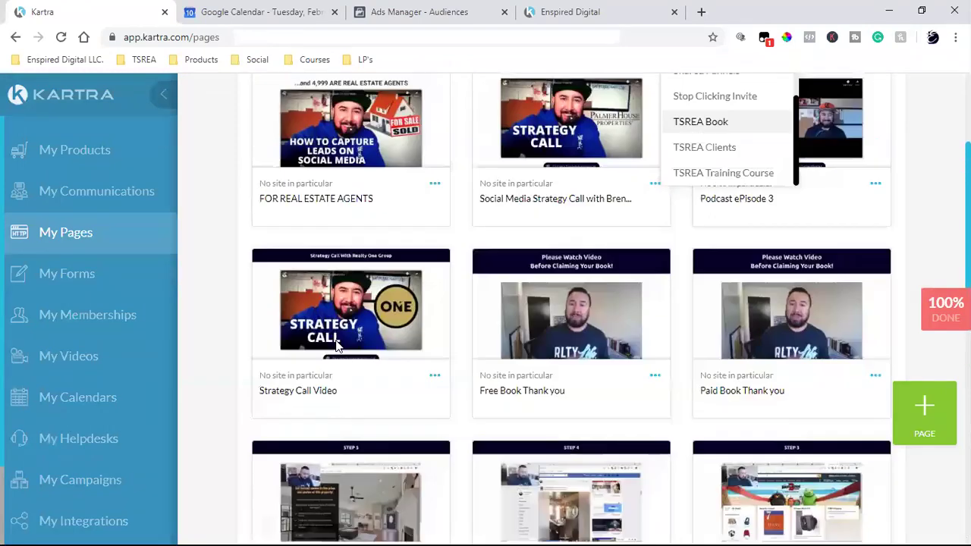
Step: Switch to Ads Manager, review the website audience's included and excluded URLs, and save the updated custom audience
{"action": "left_click", "coordinate": [419, 11]}
{"action": "scroll", "coordinate": [591, 326], "scroll_direction": "down", "scroll_amount": 2}
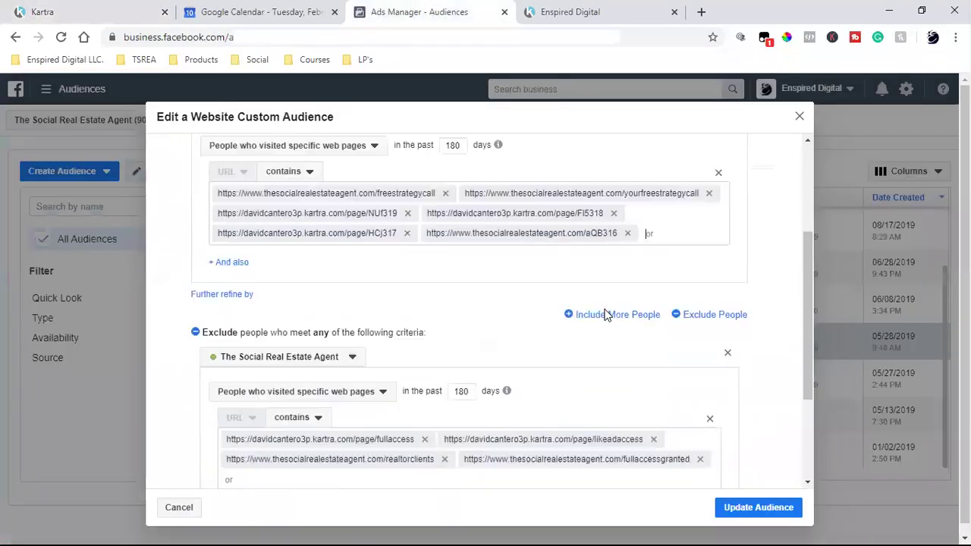
{"action": "scroll", "coordinate": [341, 296], "scroll_direction": "up", "scroll_amount": 2}
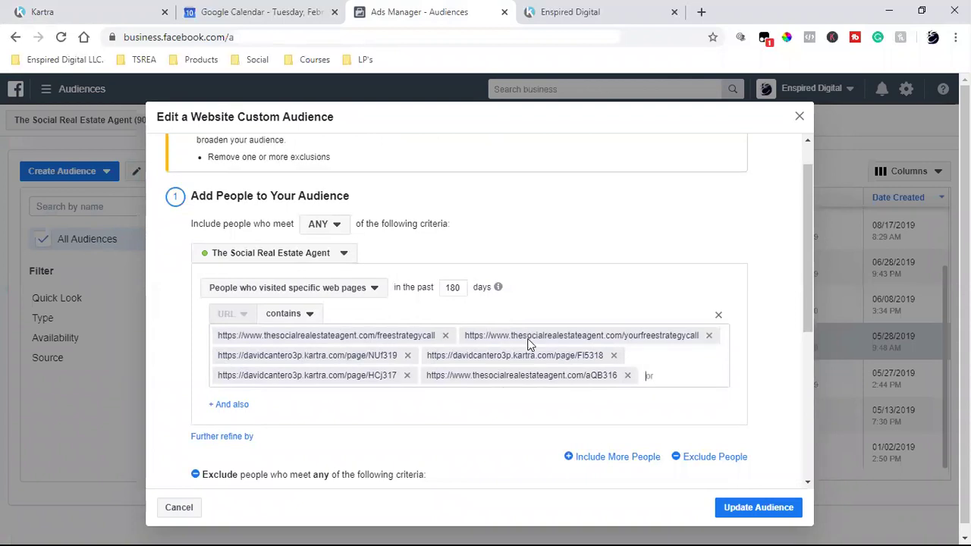
{"action": "scroll", "coordinate": [325, 388], "scroll_direction": "down", "scroll_amount": 4}
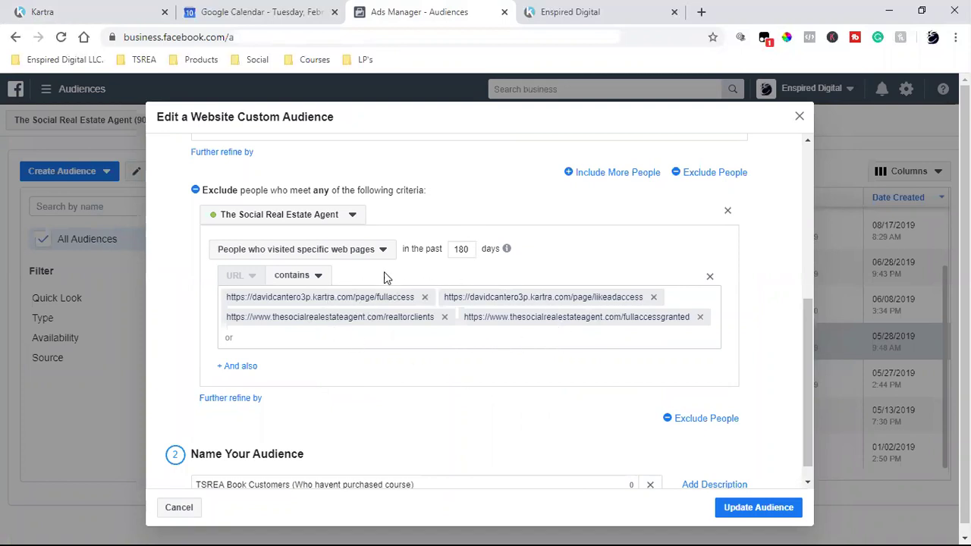
{"action": "scroll", "coordinate": [528, 352], "scroll_direction": "down", "scroll_amount": 1}
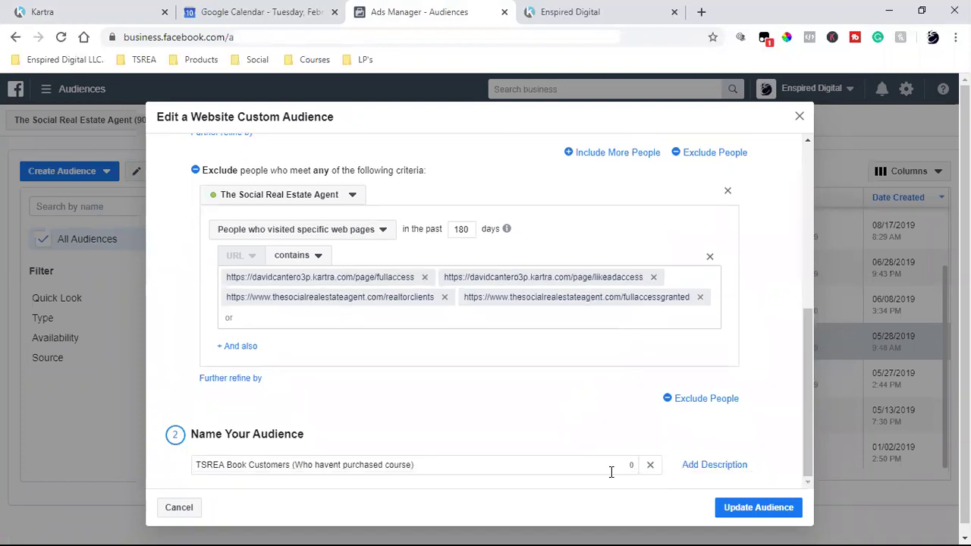
{"action": "left_click", "coordinate": [751, 510]}
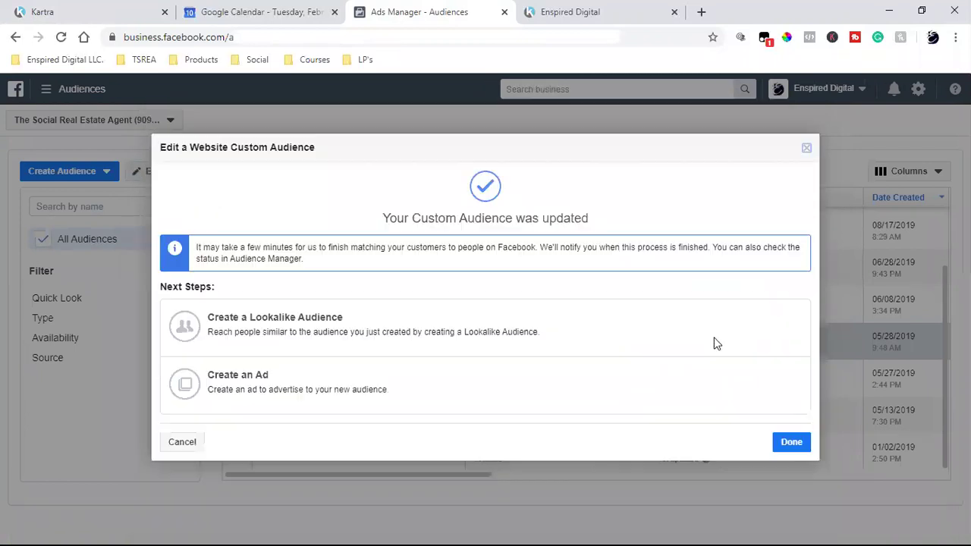
{"action": "left_click", "coordinate": [782, 444]}
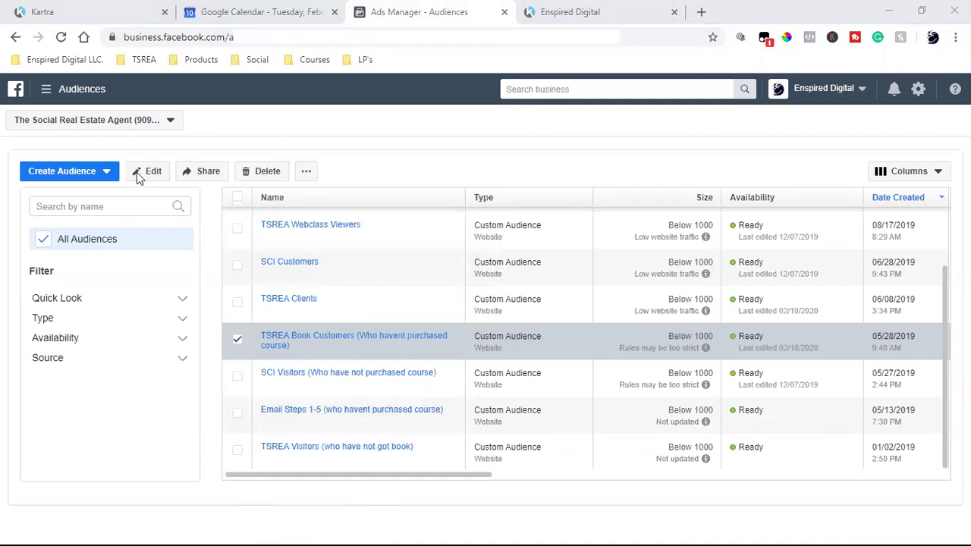
Step: Go to Ads Manager's campaign creation and switch the ad account to The Social Real Estate Agent
{"action": "left_click", "coordinate": [46, 89]}
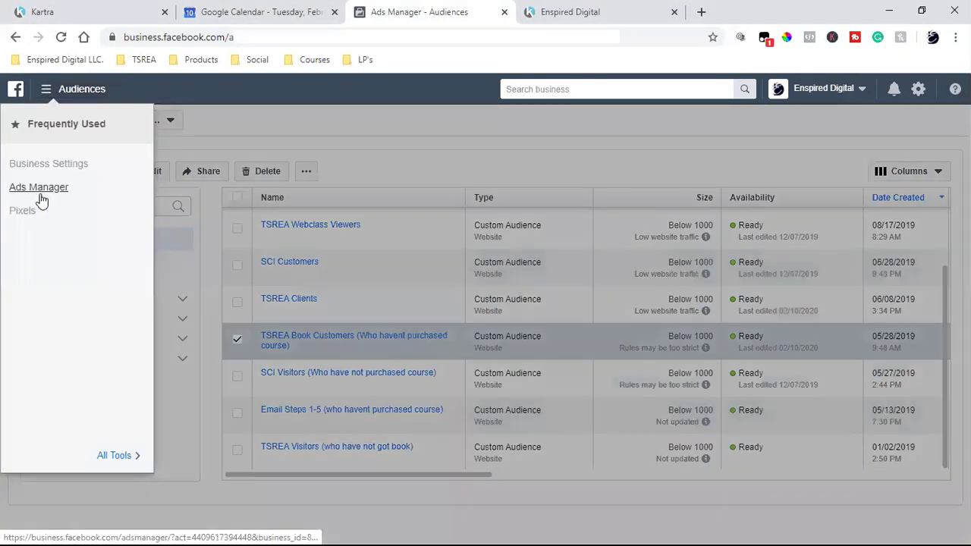
{"action": "left_click", "coordinate": [41, 196]}
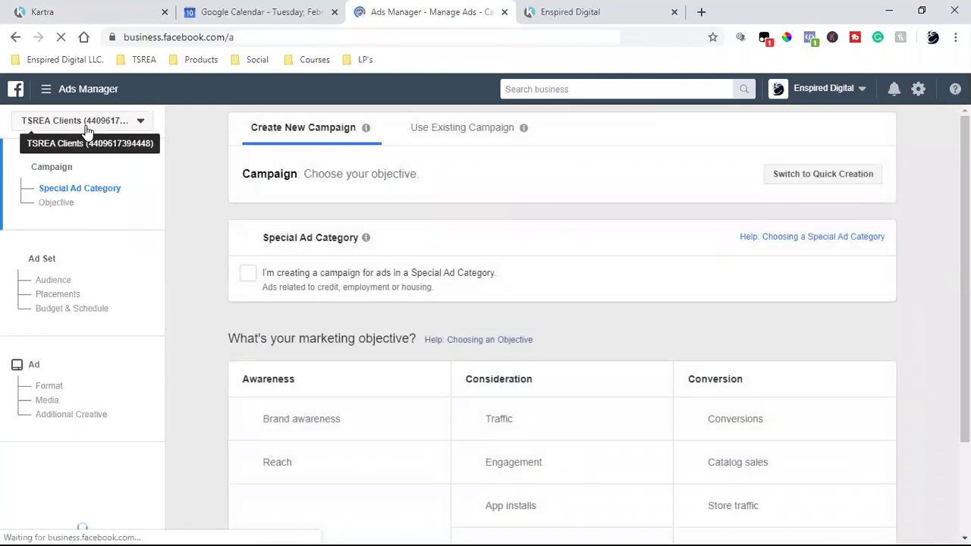
{"action": "left_click", "coordinate": [86, 125]}
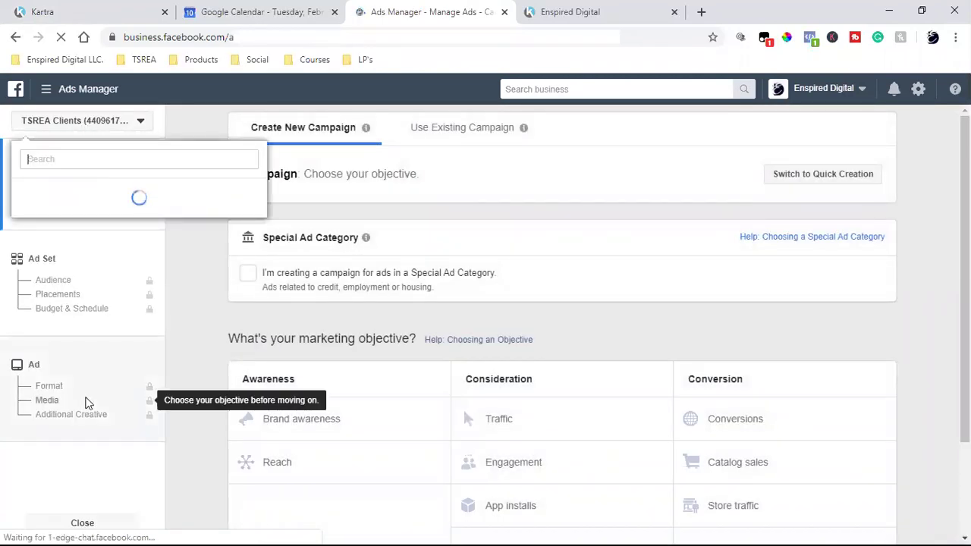
{"action": "scroll", "coordinate": [132, 340], "scroll_direction": "down", "scroll_amount": 3}
{"action": "left_click", "coordinate": [116, 377]}
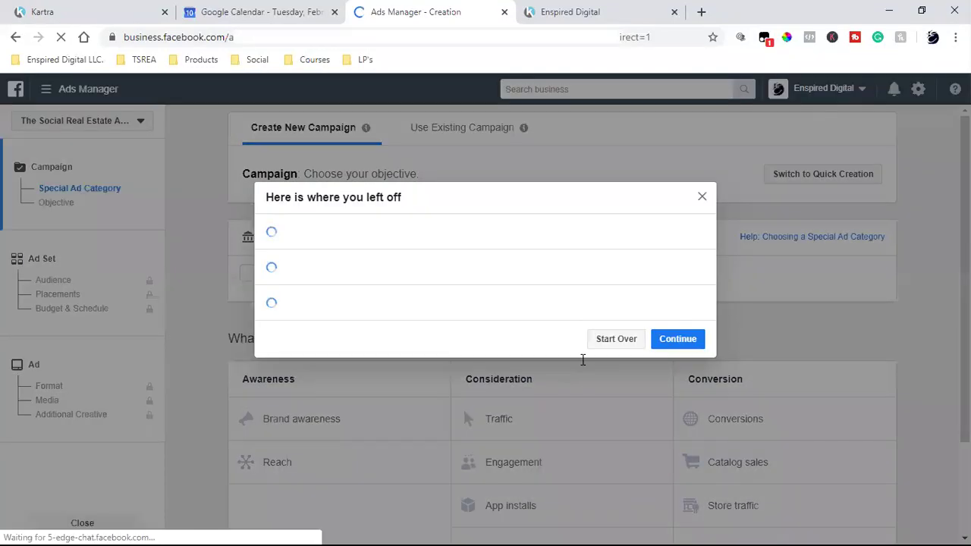
Step: Start over with a new campaign using the Traffic objective and continue to the ad set settings
{"action": "left_click", "coordinate": [612, 492]}
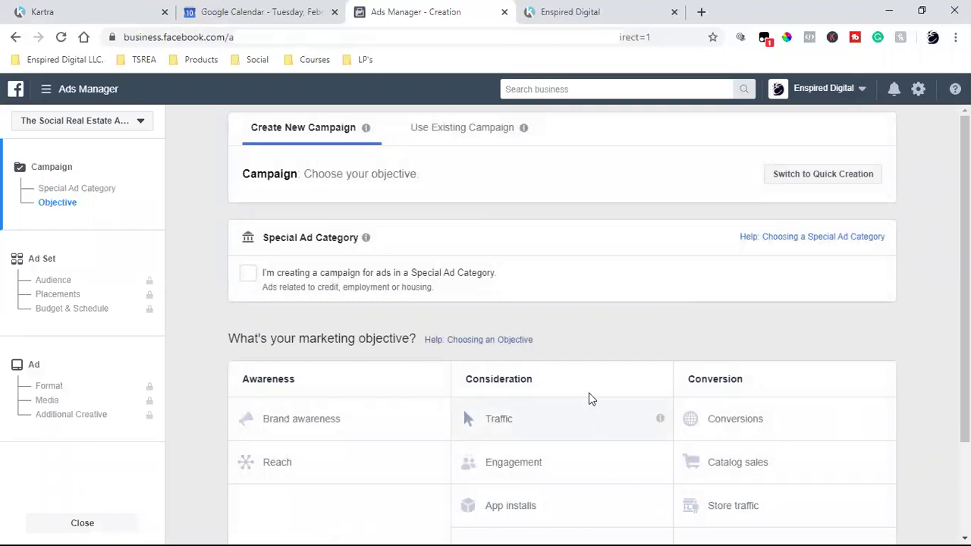
{"action": "left_click", "coordinate": [549, 416]}
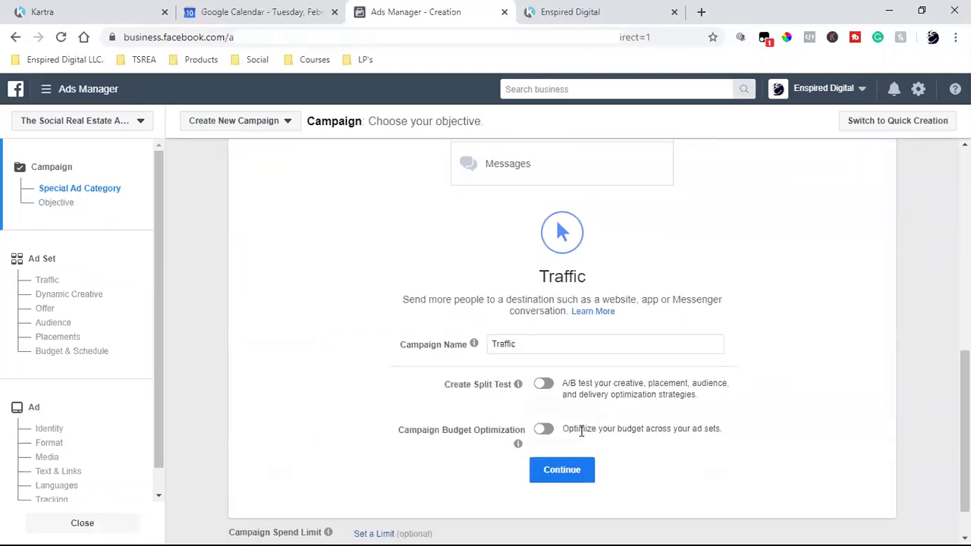
{"action": "left_click", "coordinate": [546, 471]}
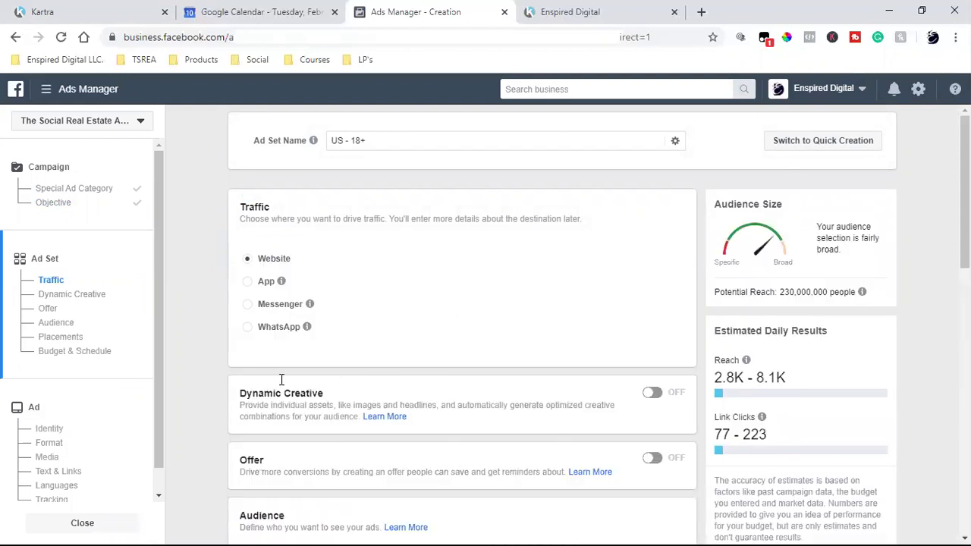
Step: Target the custom audience TSREA Book Customers (Who havent purchased course) and remove United States from the ad set's locations
{"action": "scroll", "coordinate": [419, 300], "scroll_direction": "down", "scroll_amount": 2}
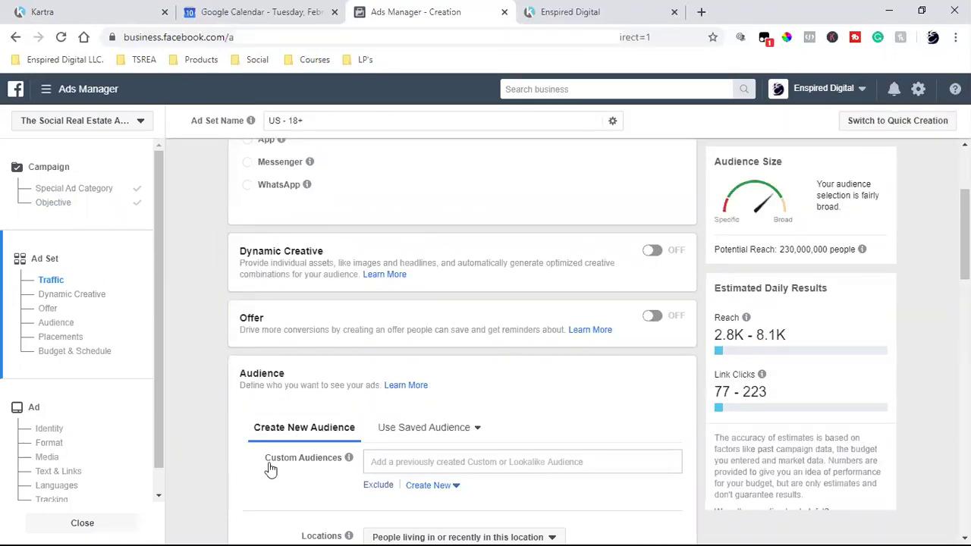
{"action": "scroll", "coordinate": [281, 424], "scroll_direction": "down", "scroll_amount": 1}
{"action": "scroll", "coordinate": [327, 401], "scroll_direction": "down", "scroll_amount": 1}
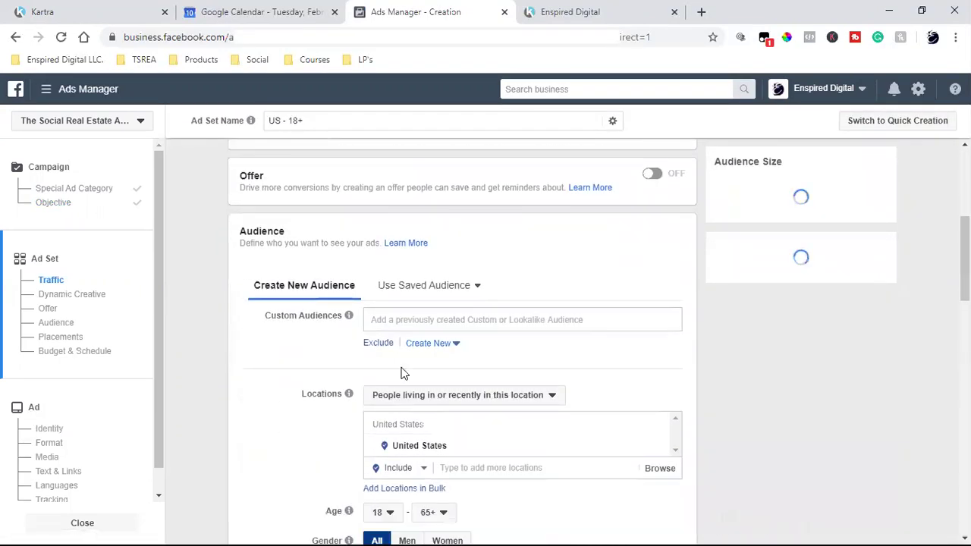
{"action": "left_click", "coordinate": [413, 322]}
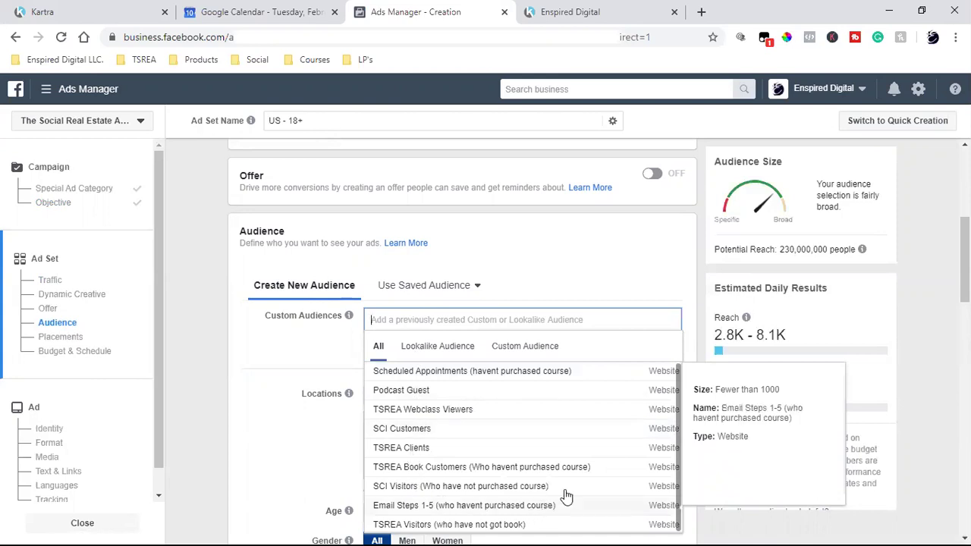
{"action": "left_click", "coordinate": [525, 469]}
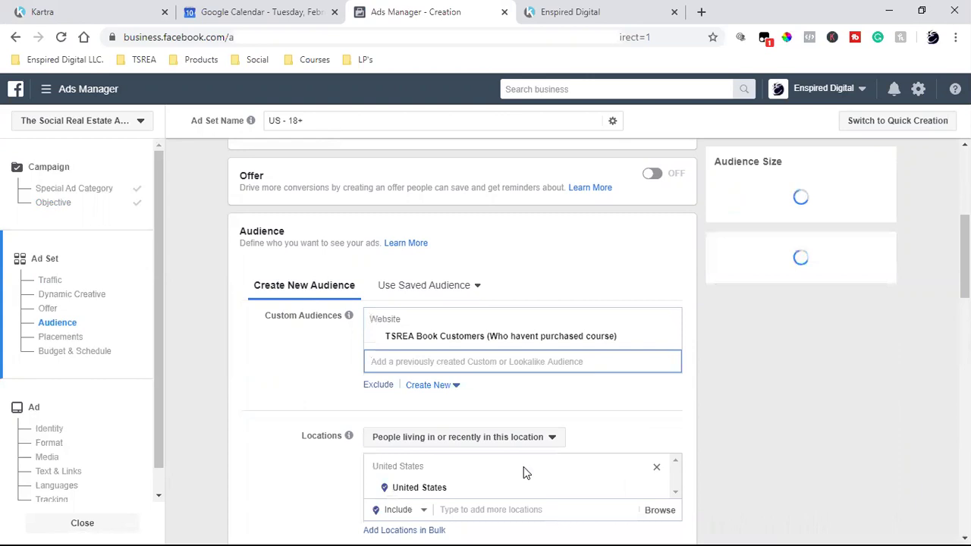
{"action": "left_click", "coordinate": [316, 356]}
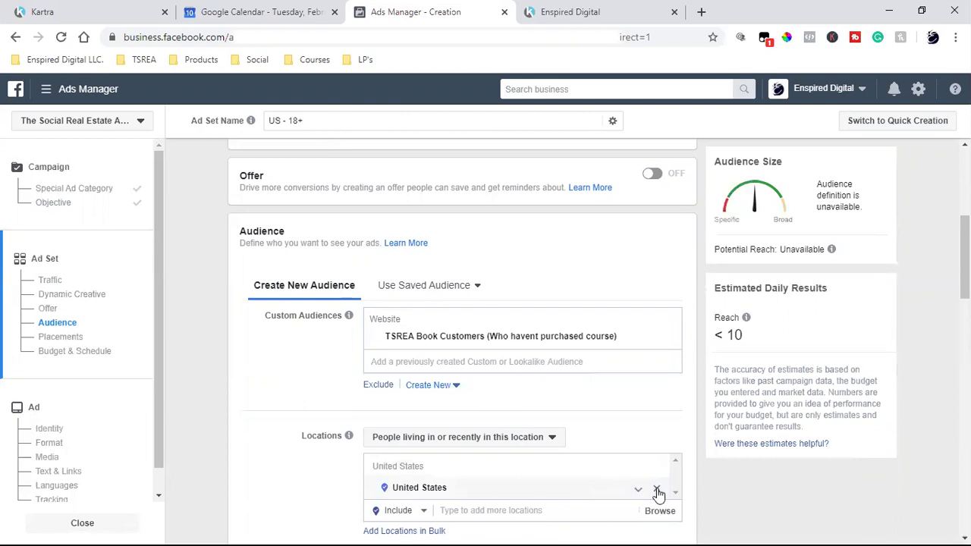
{"action": "left_click", "coordinate": [657, 490]}
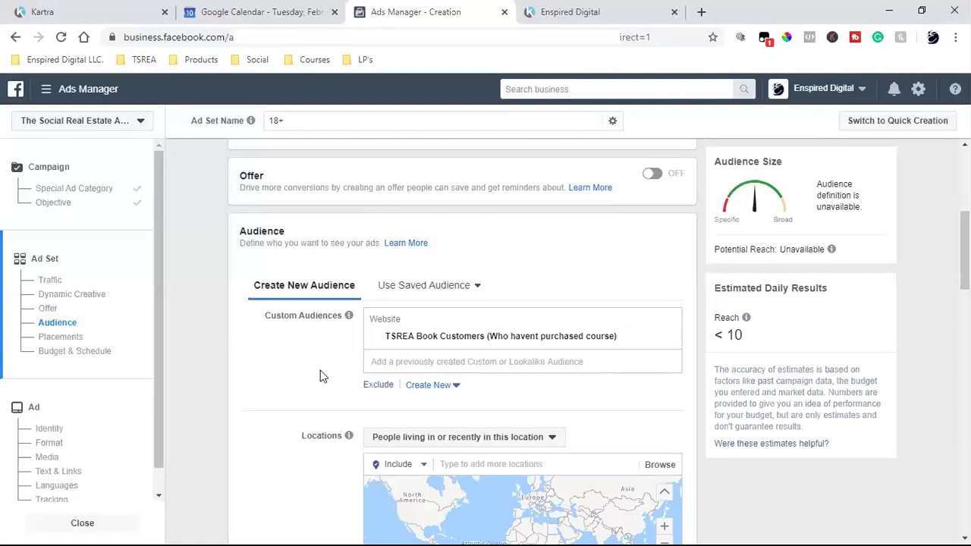
Step: Add a Facebook Pages connection to the ad set that excludes people who like the Enspired Digital page
{"action": "scroll", "coordinate": [320, 376], "scroll_direction": "down", "scroll_amount": 2}
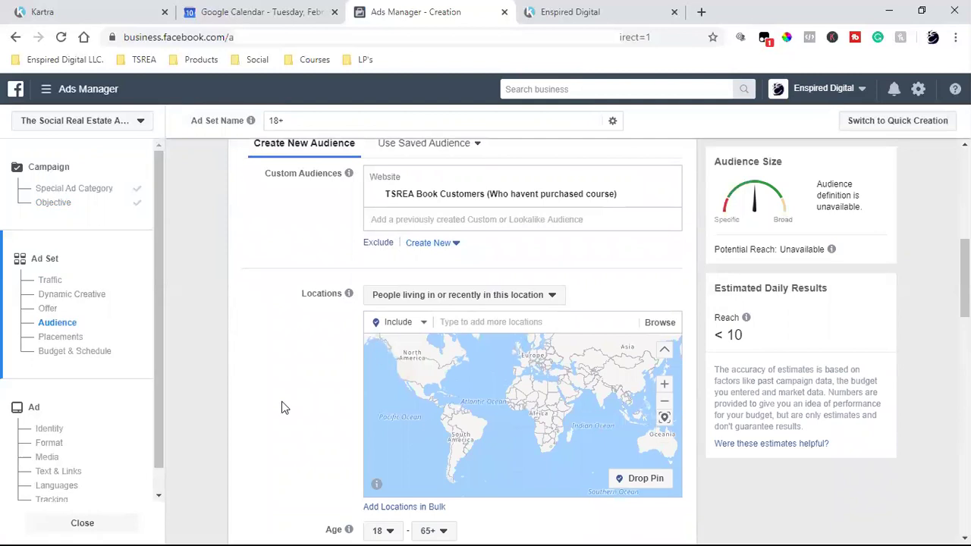
{"action": "scroll", "coordinate": [281, 407], "scroll_direction": "down", "scroll_amount": 4}
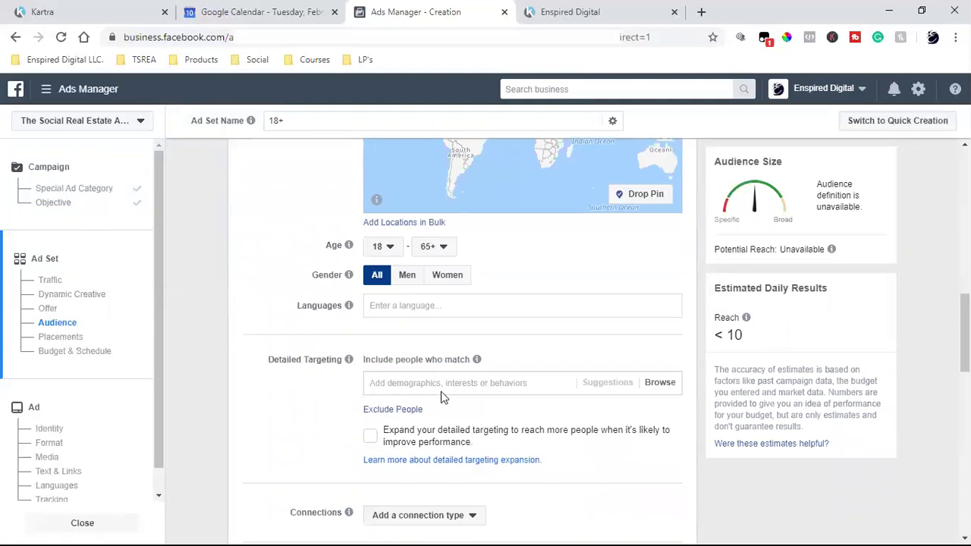
{"action": "scroll", "coordinate": [470, 364], "scroll_direction": "down", "scroll_amount": 2}
{"action": "scroll", "coordinate": [318, 371], "scroll_direction": "down", "scroll_amount": 2}
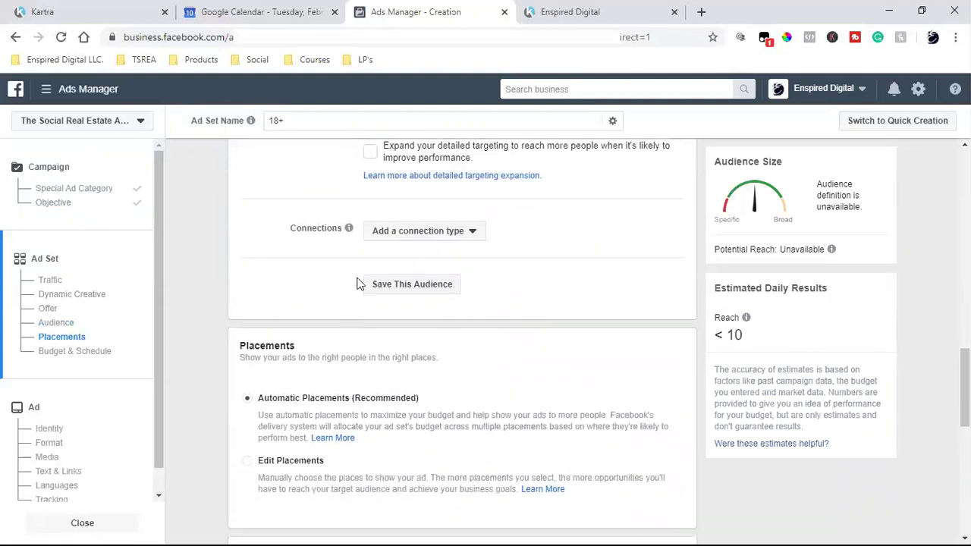
{"action": "left_click", "coordinate": [404, 236]}
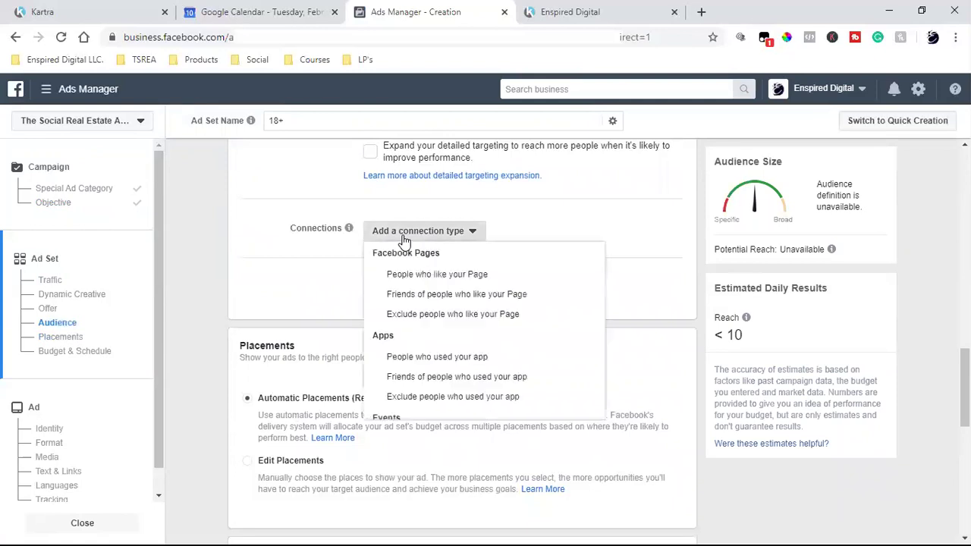
{"action": "left_click", "coordinate": [402, 317]}
{"action": "left_click", "coordinate": [439, 287]}
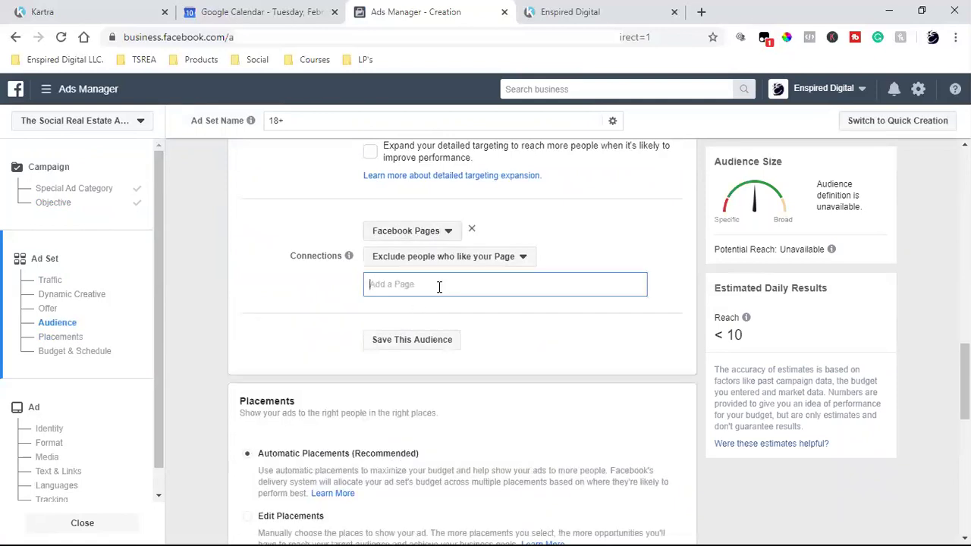
{"action": "type", "text": "En"}
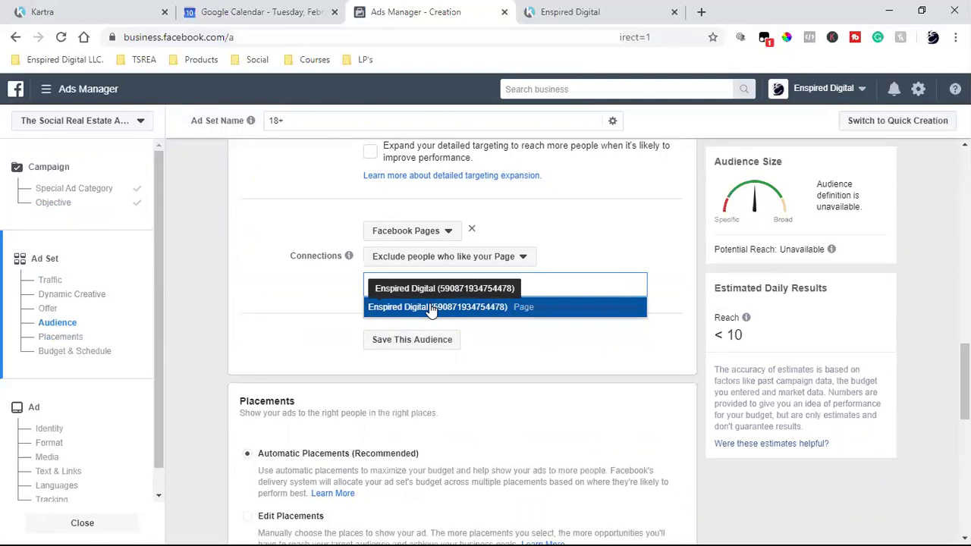
{"action": "key", "text": "Return"}
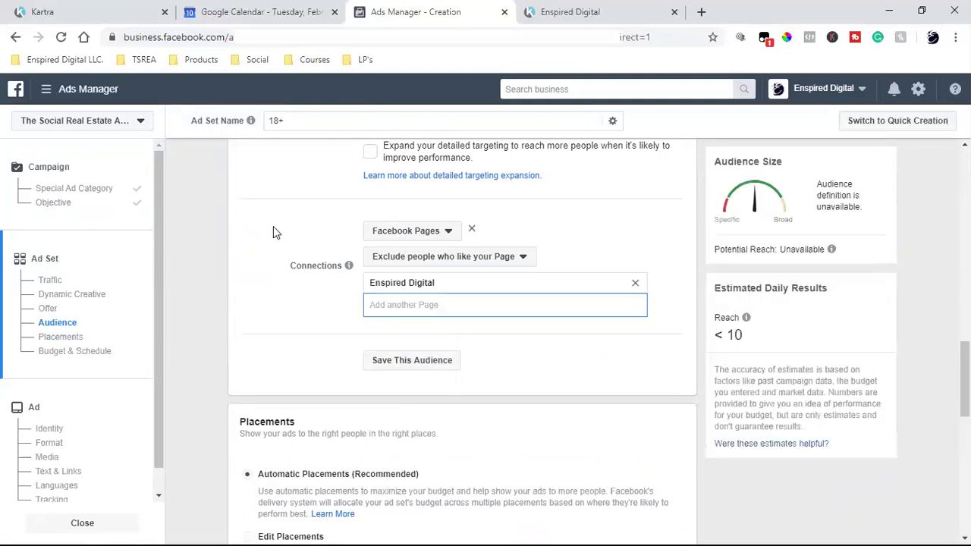
Step: Review the ad set's budget, schedule and audience settings, and look over the TSREA Book pages in Kartra
{"action": "scroll", "coordinate": [242, 372], "scroll_direction": "down", "scroll_amount": 8}
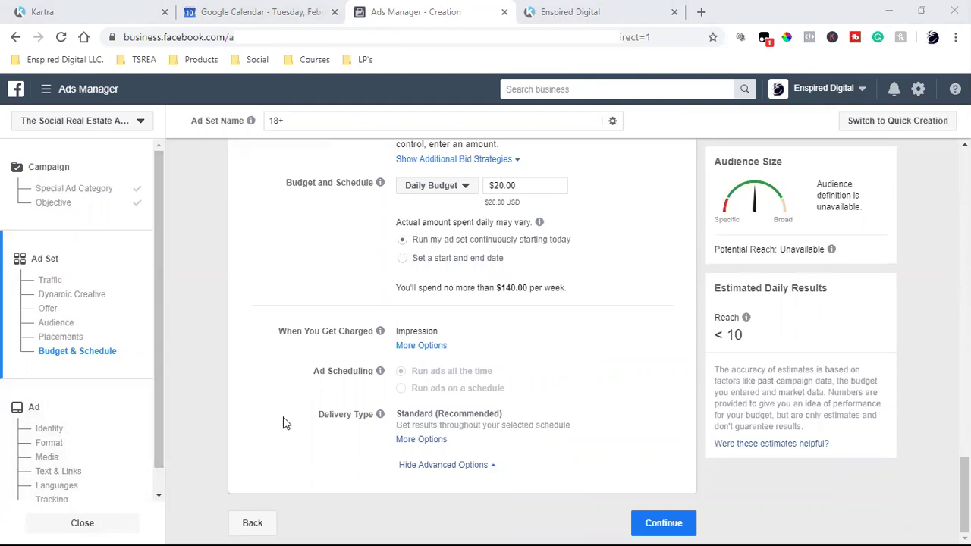
{"action": "scroll", "coordinate": [283, 422], "scroll_direction": "up", "scroll_amount": 10}
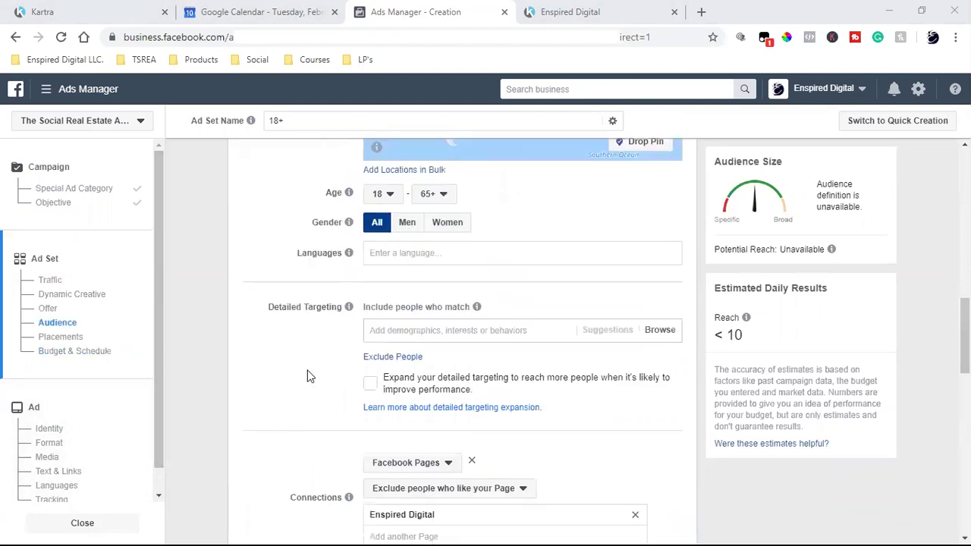
{"action": "scroll", "coordinate": [308, 376], "scroll_direction": "up", "scroll_amount": 2}
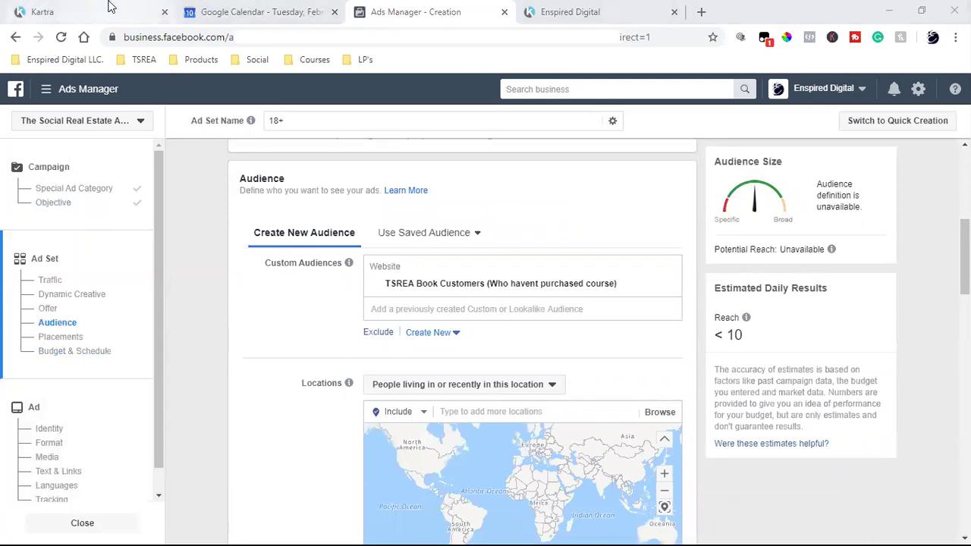
{"action": "left_click", "coordinate": [42, 11]}
{"action": "left_click", "coordinate": [473, 169]}
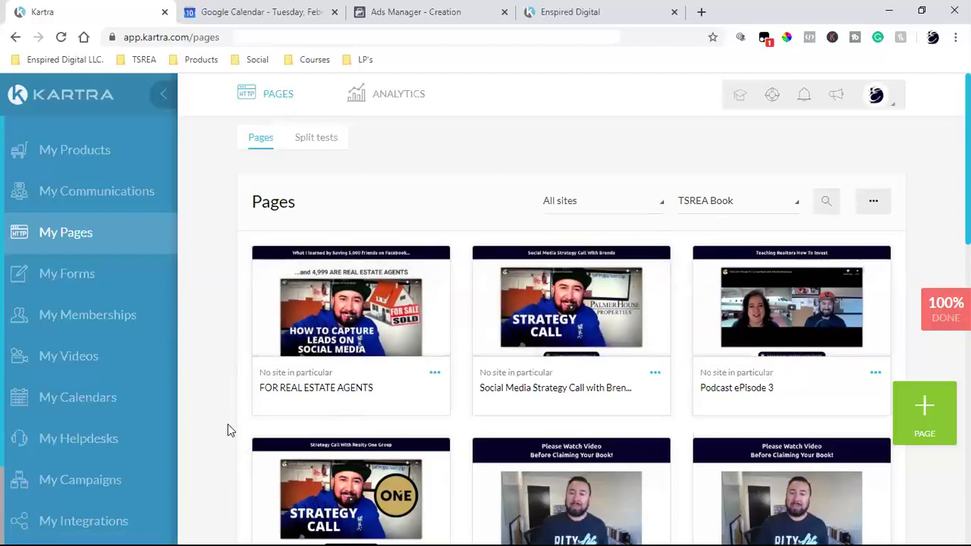
{"action": "scroll", "coordinate": [228, 424], "scroll_direction": "down", "scroll_amount": 3}
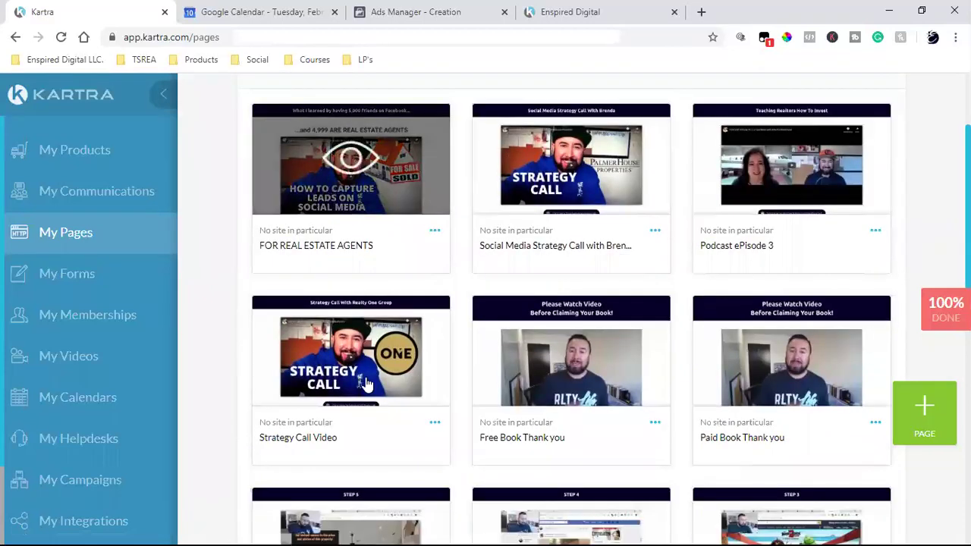